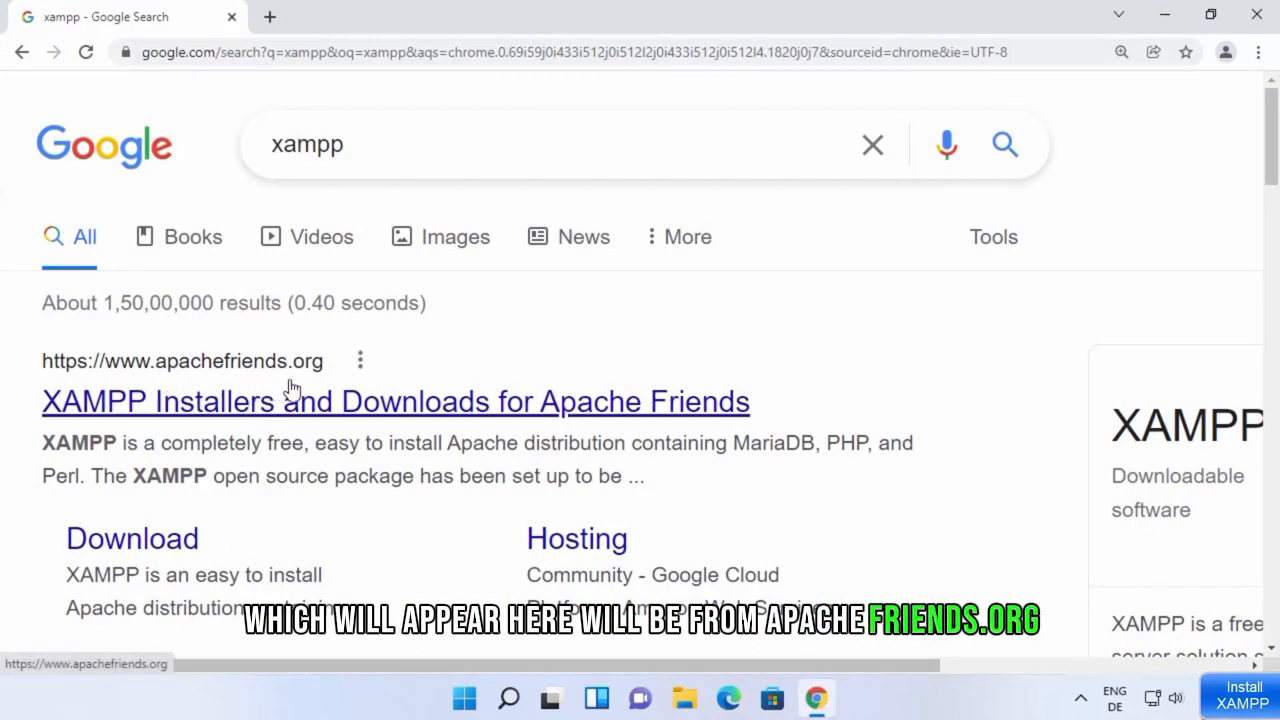
- Download the XAMPP for Windows 8.1.1 installer from the apachefriends.org website
click(389, 417)
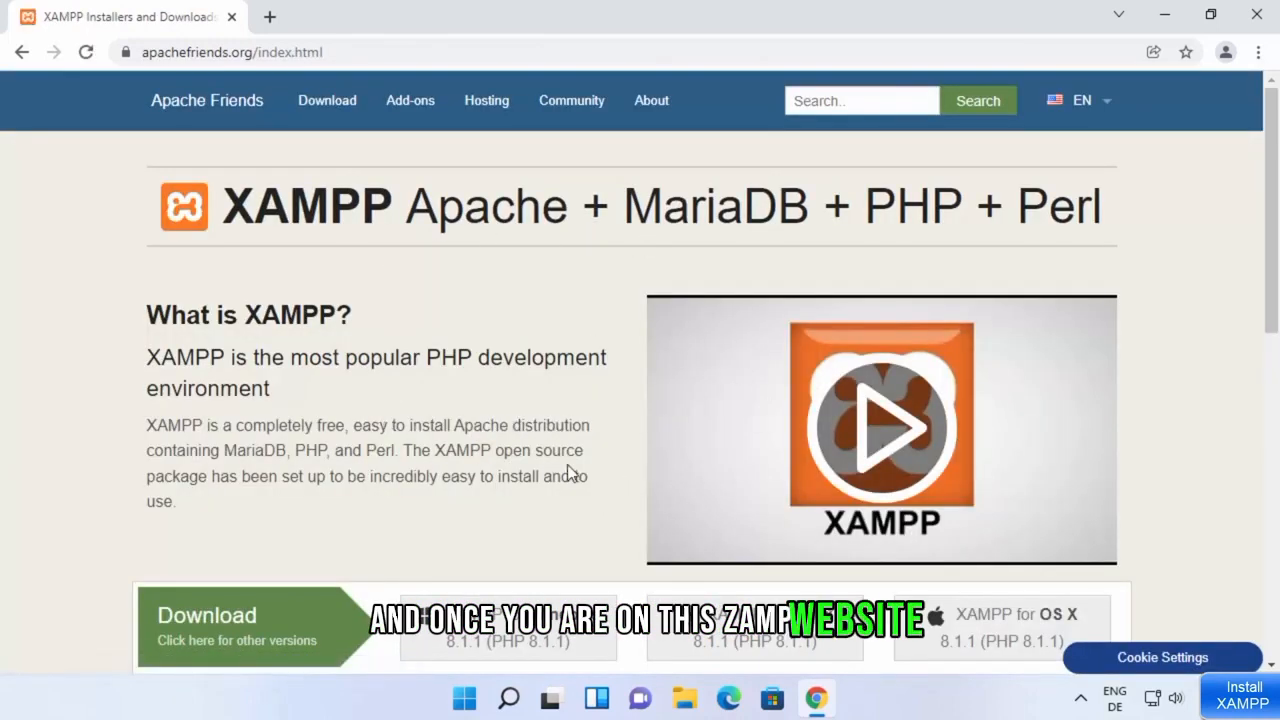
scroll(522, 458, down, 1)
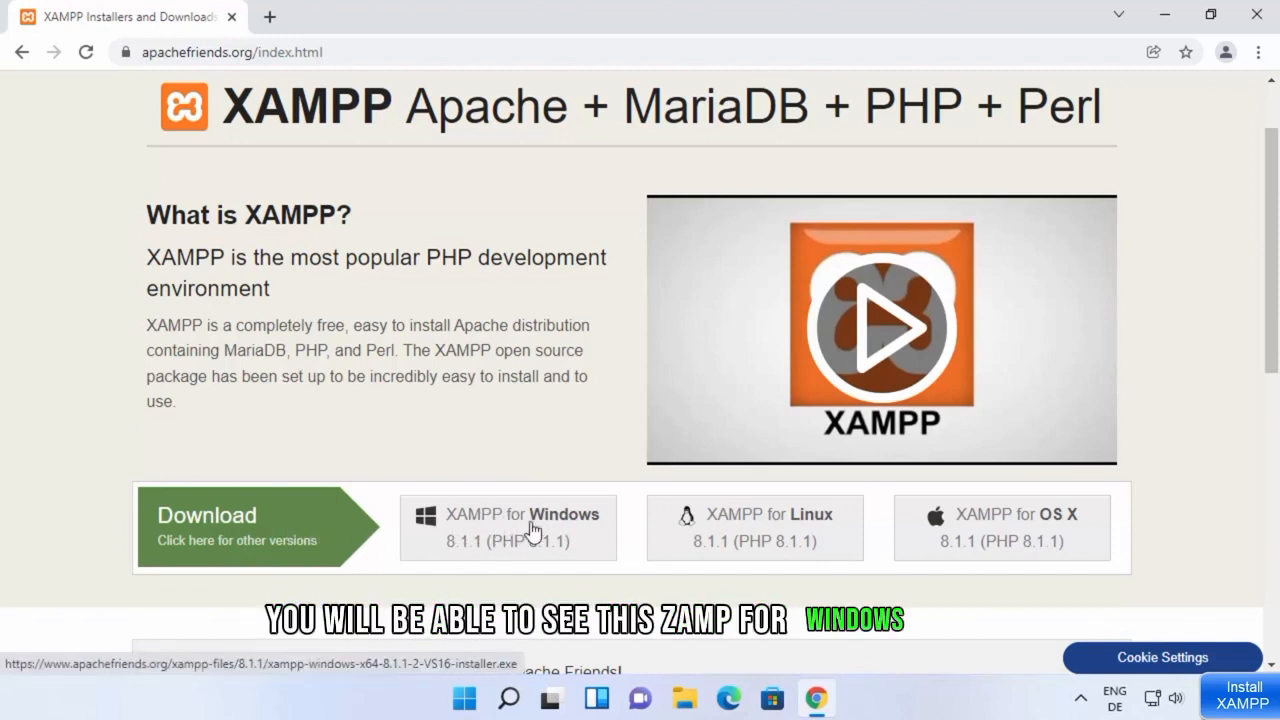
click(515, 530)
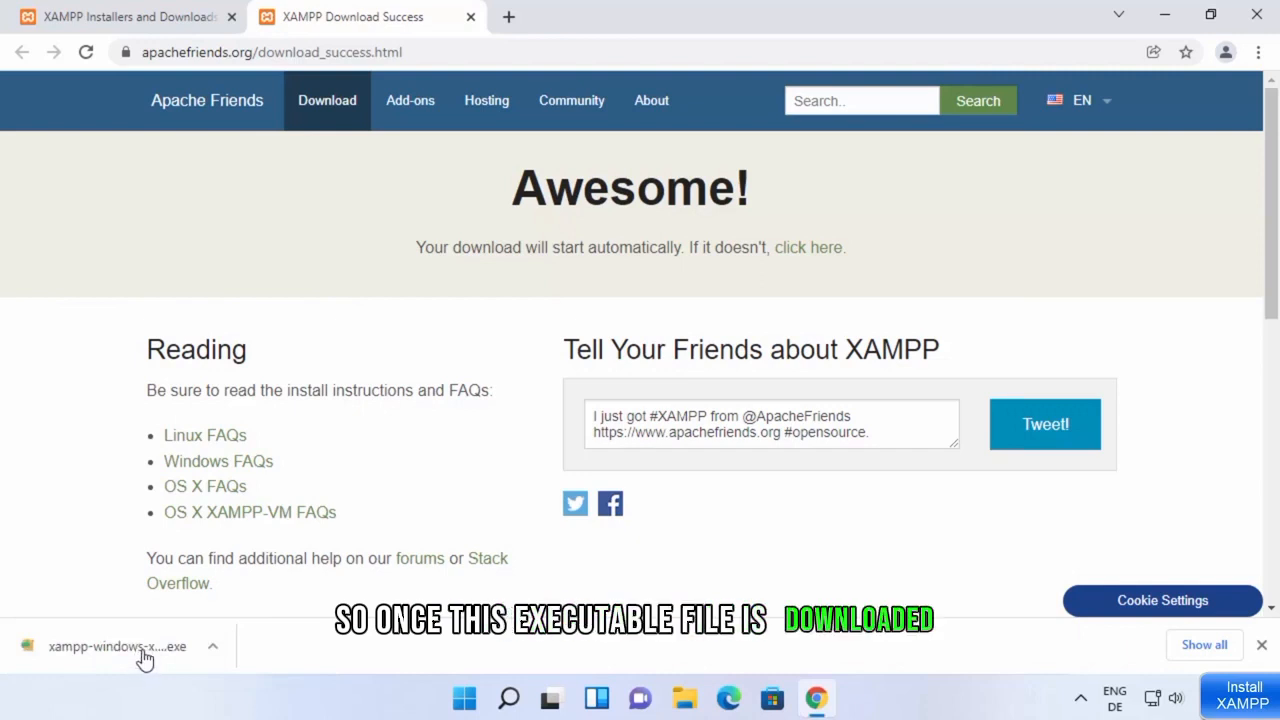
- Launch the downloaded XAMPP installer, allow it to make changes to the device and acknowledge the UAC warning
click(145, 655)
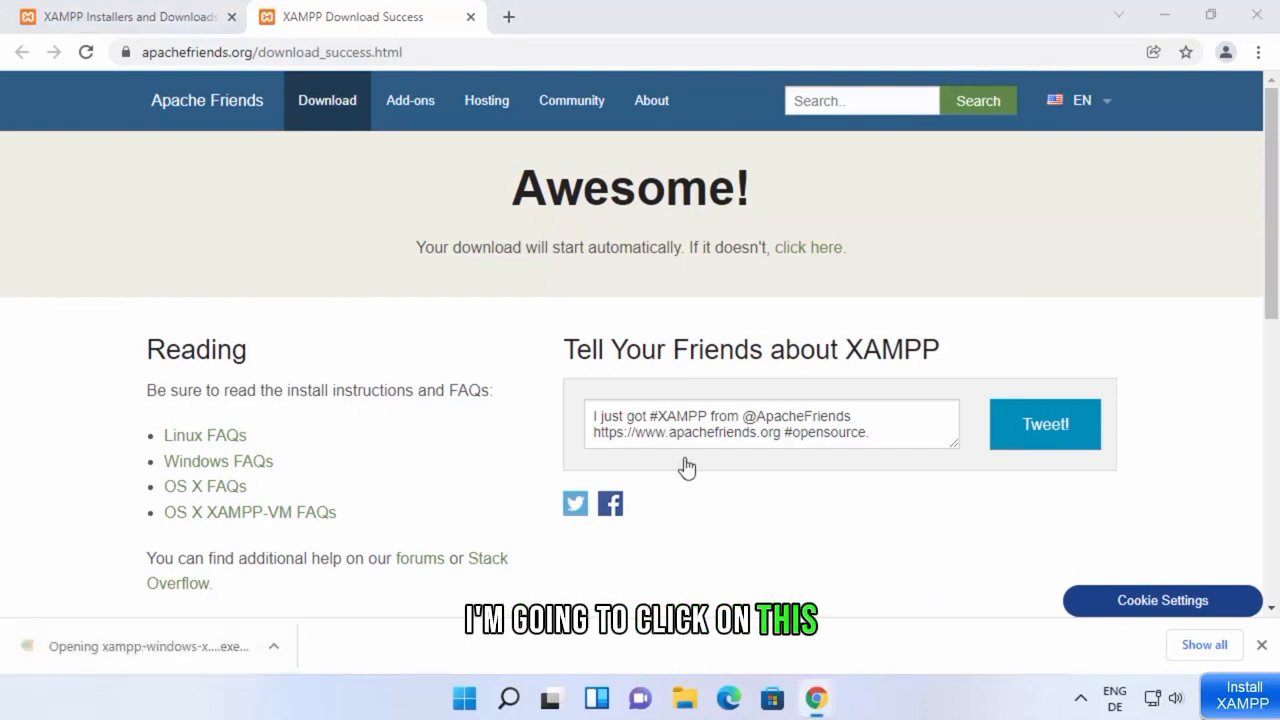
click(1176, 26)
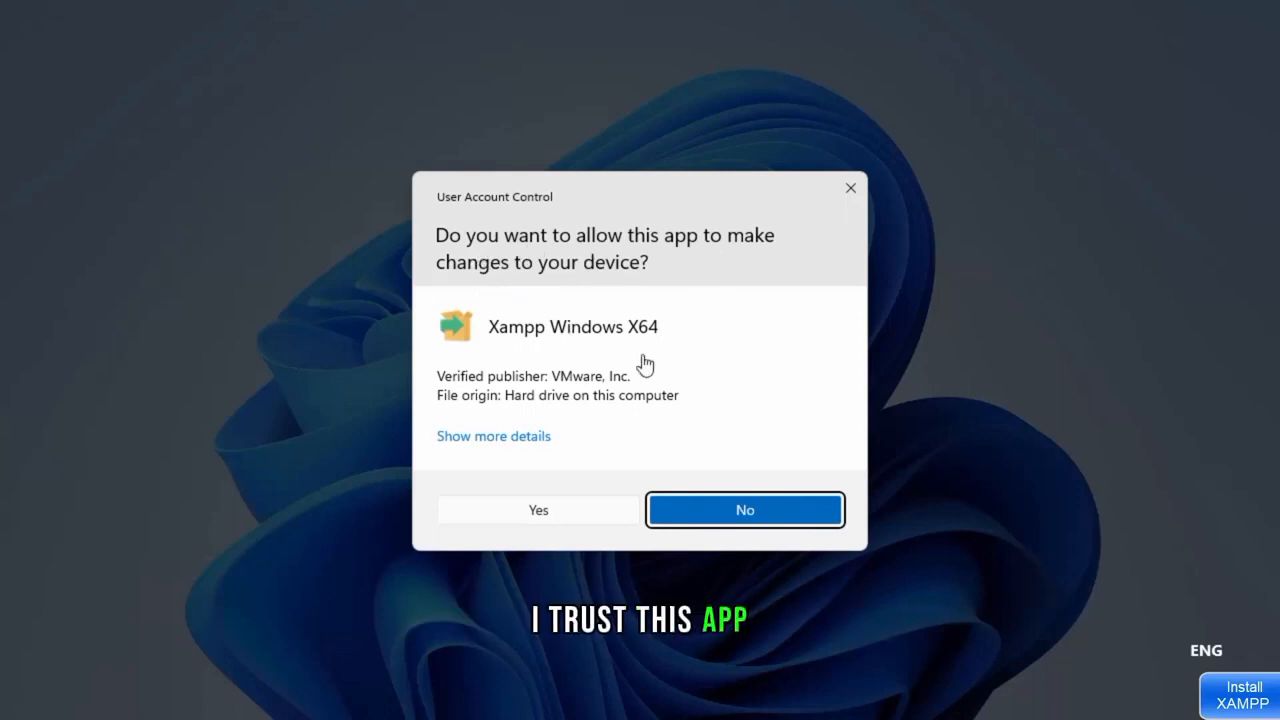
click(575, 518)
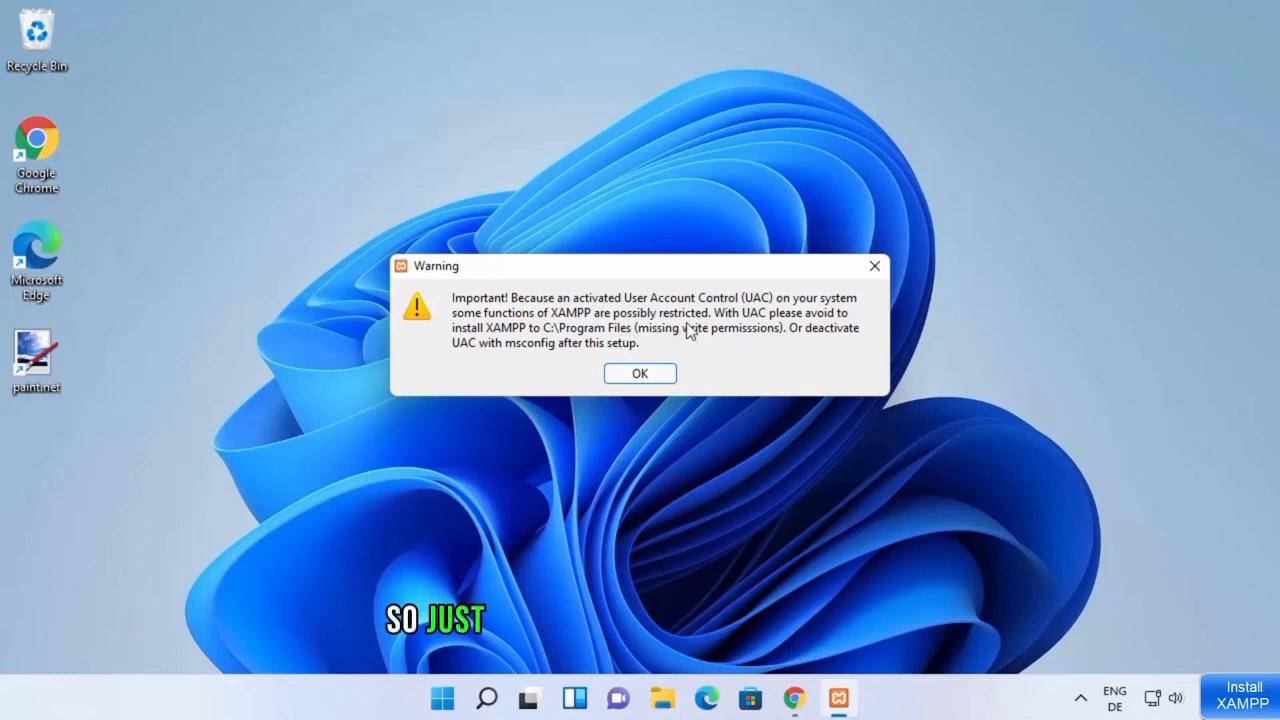
click(630, 372)
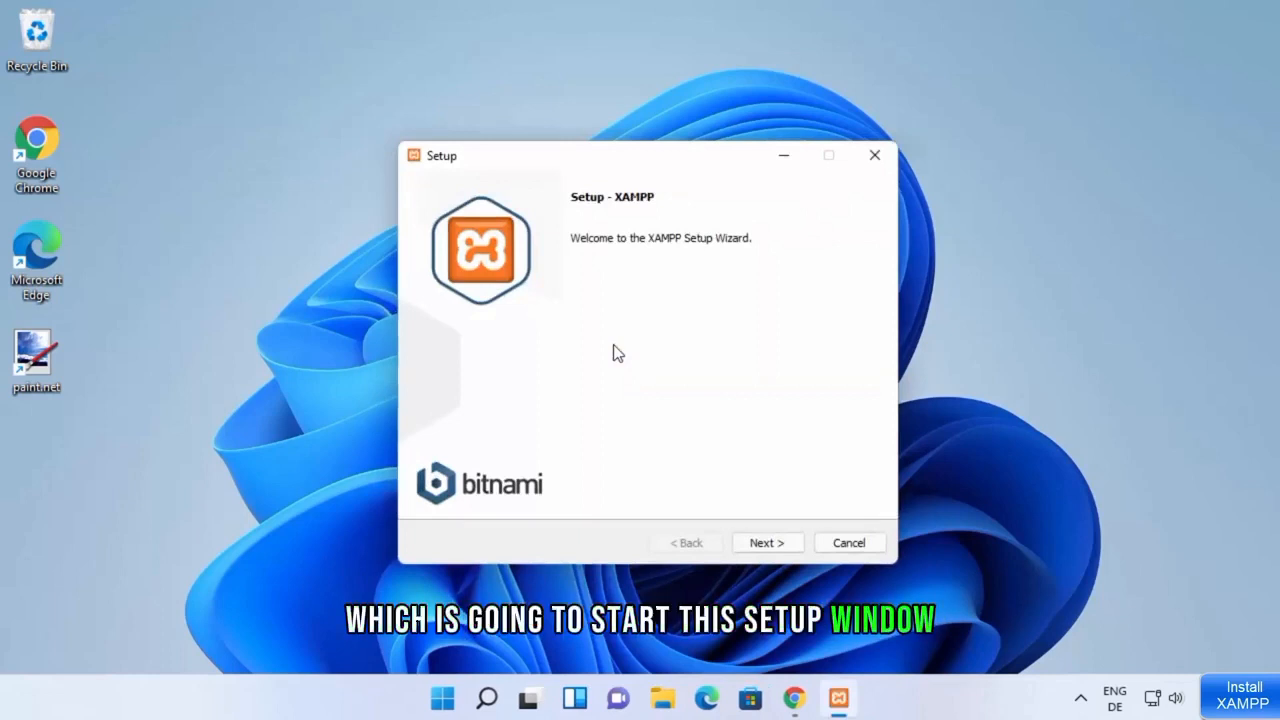
- Proceed through setup with all components selected and C:\xampp as the installation folder
click(757, 543)
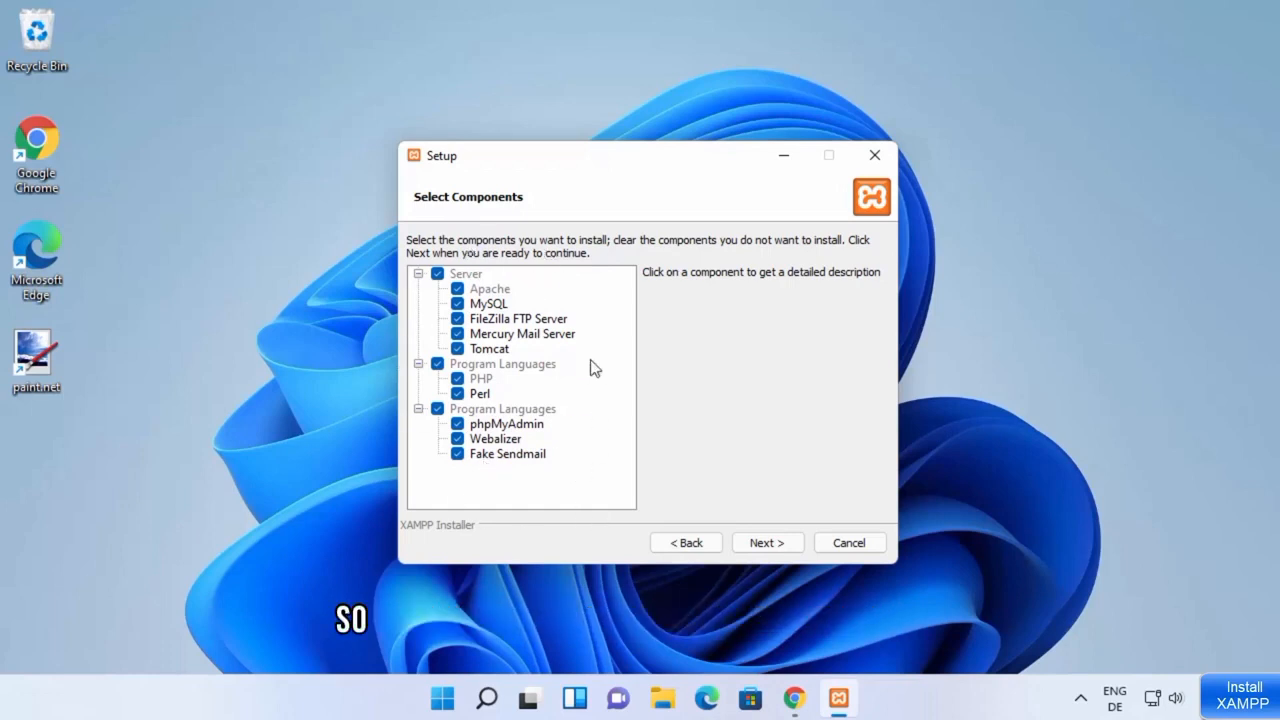
click(760, 545)
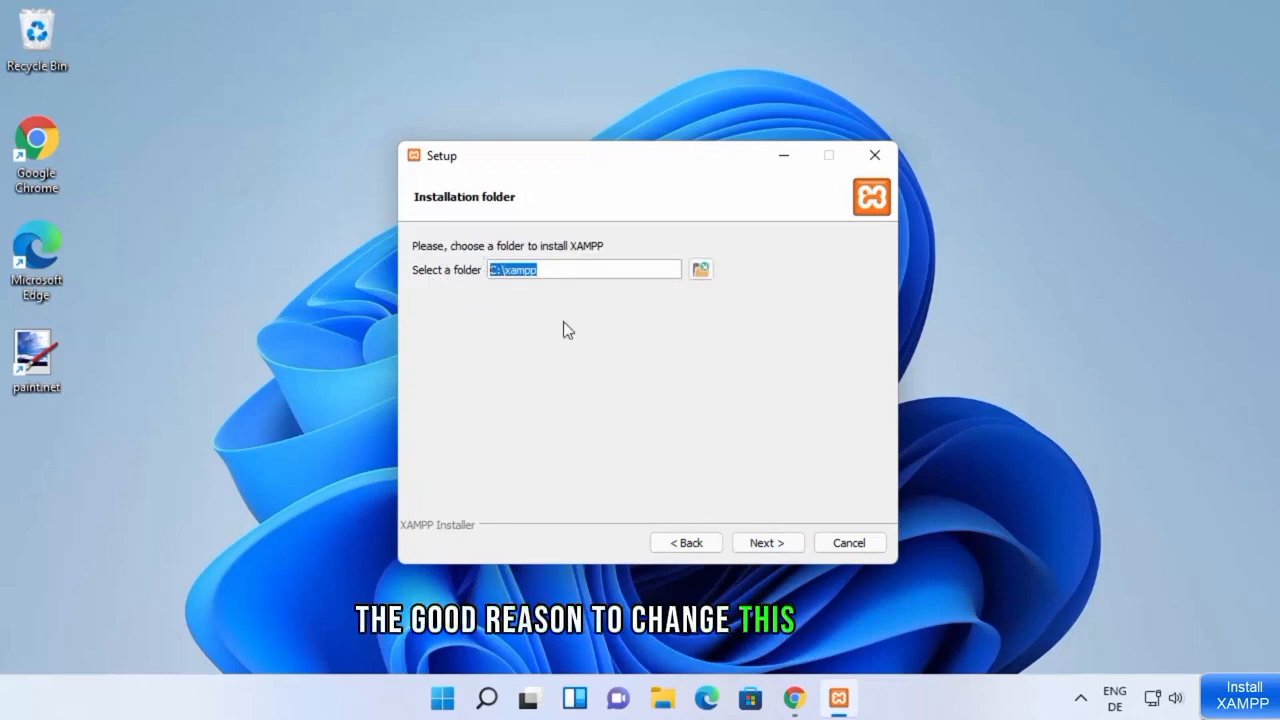
click(766, 543)
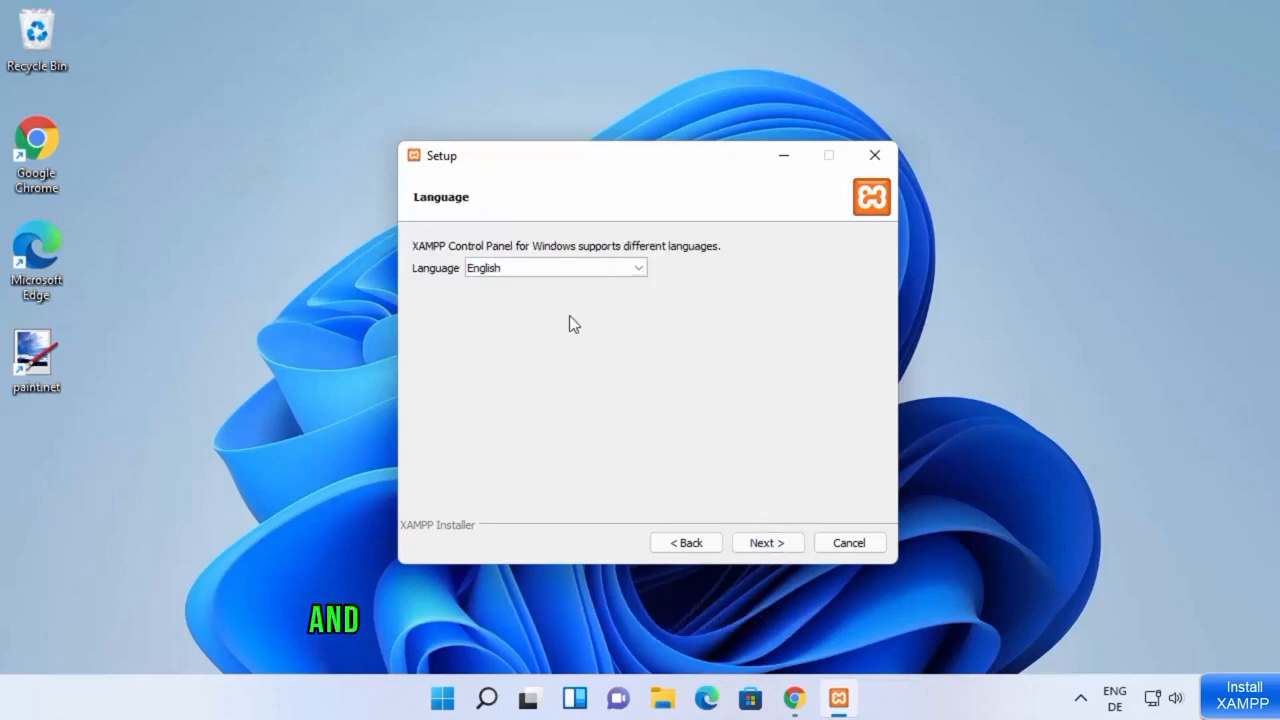
- Choose English as the XAMPP Control Panel language and continue the setup
click(548, 273)
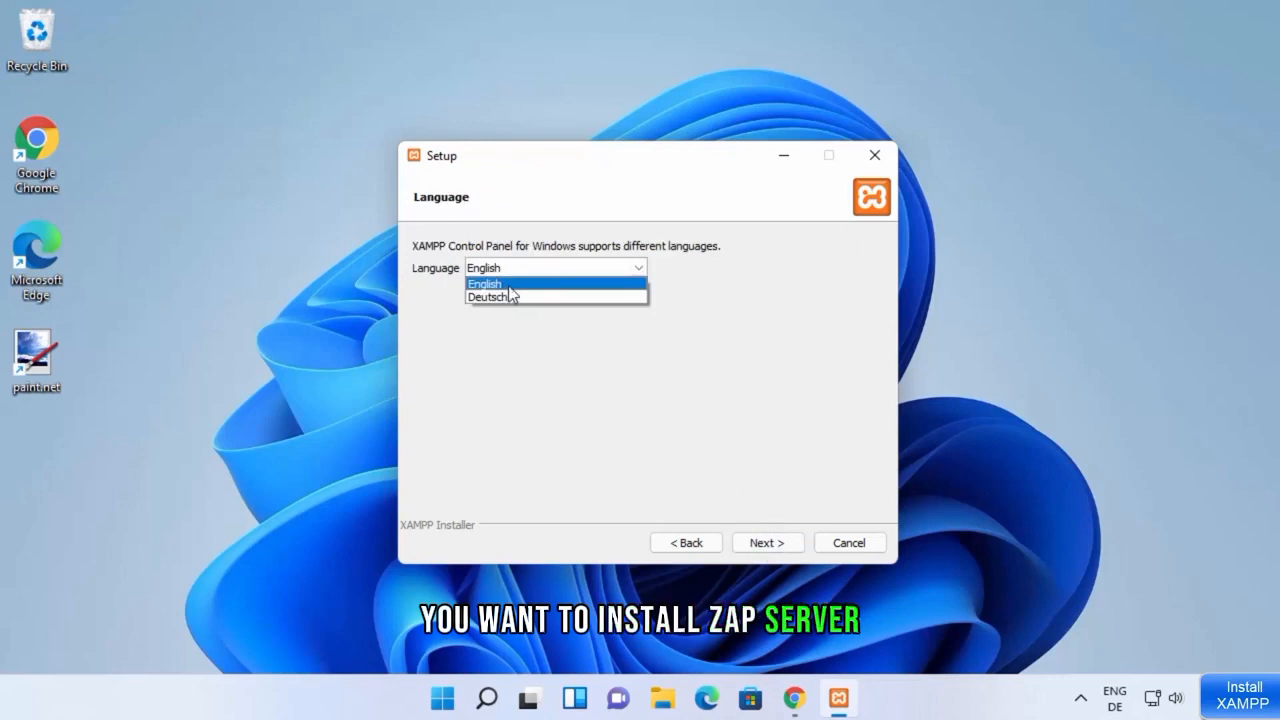
click(508, 287)
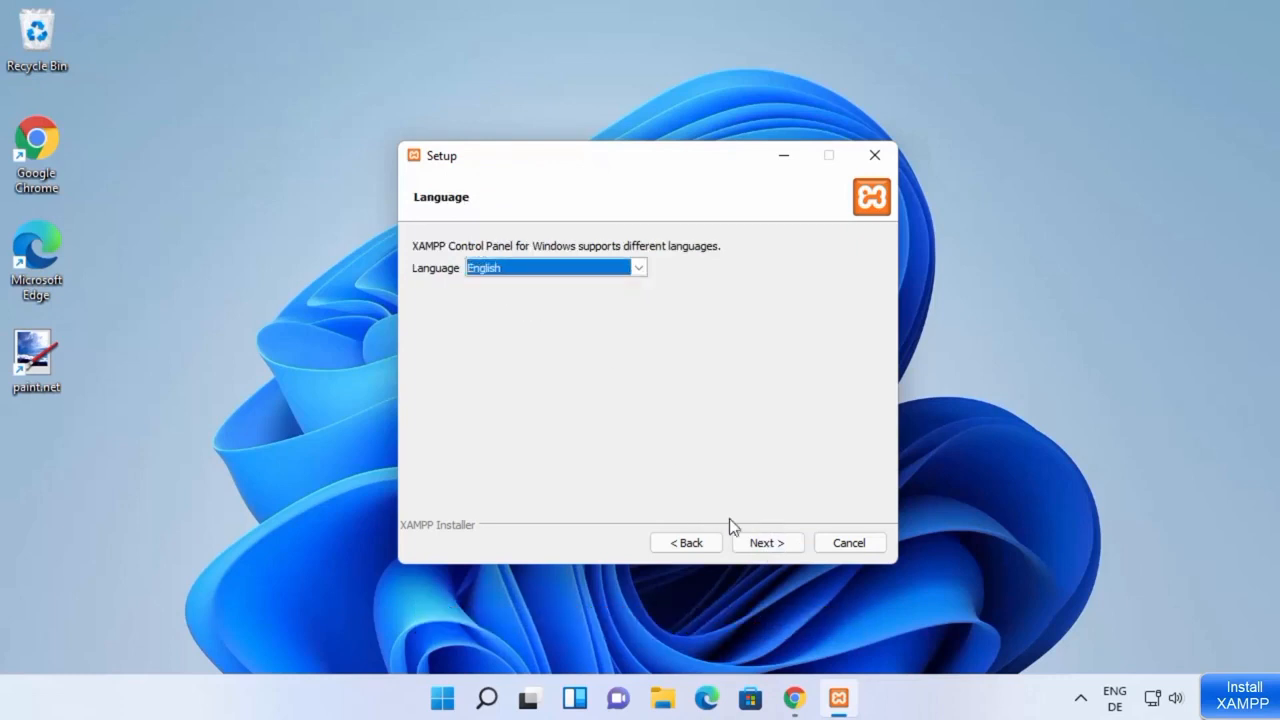
click(766, 546)
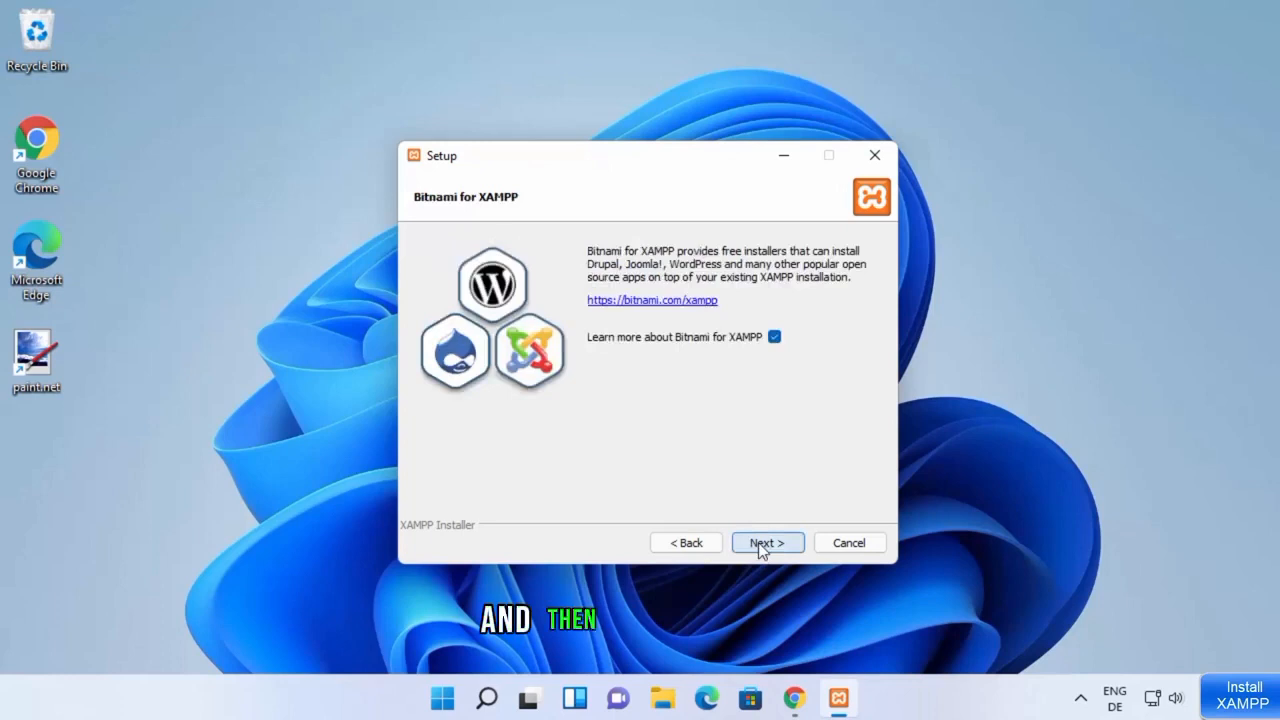
- Continue past the Bitnami offer, opening its page in Google Chrome, and return to the setup wizard to begin the installation
click(760, 548)
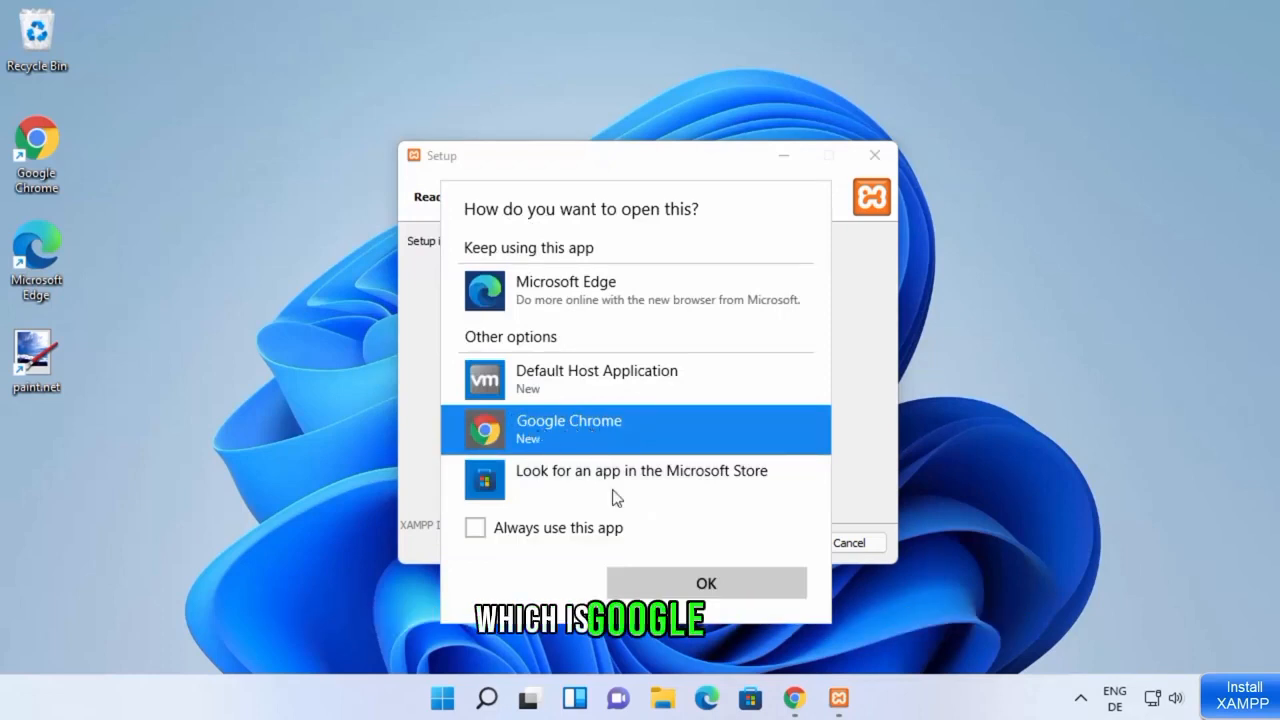
click(686, 583)
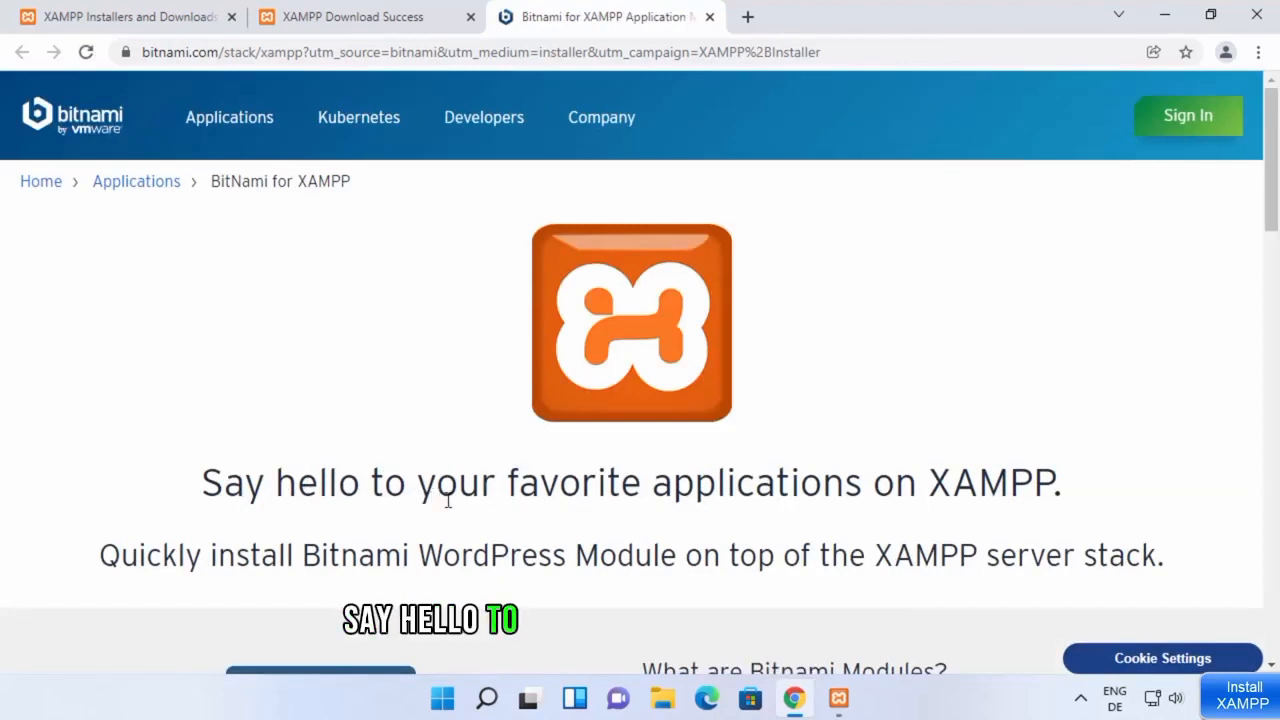
click(1165, 18)
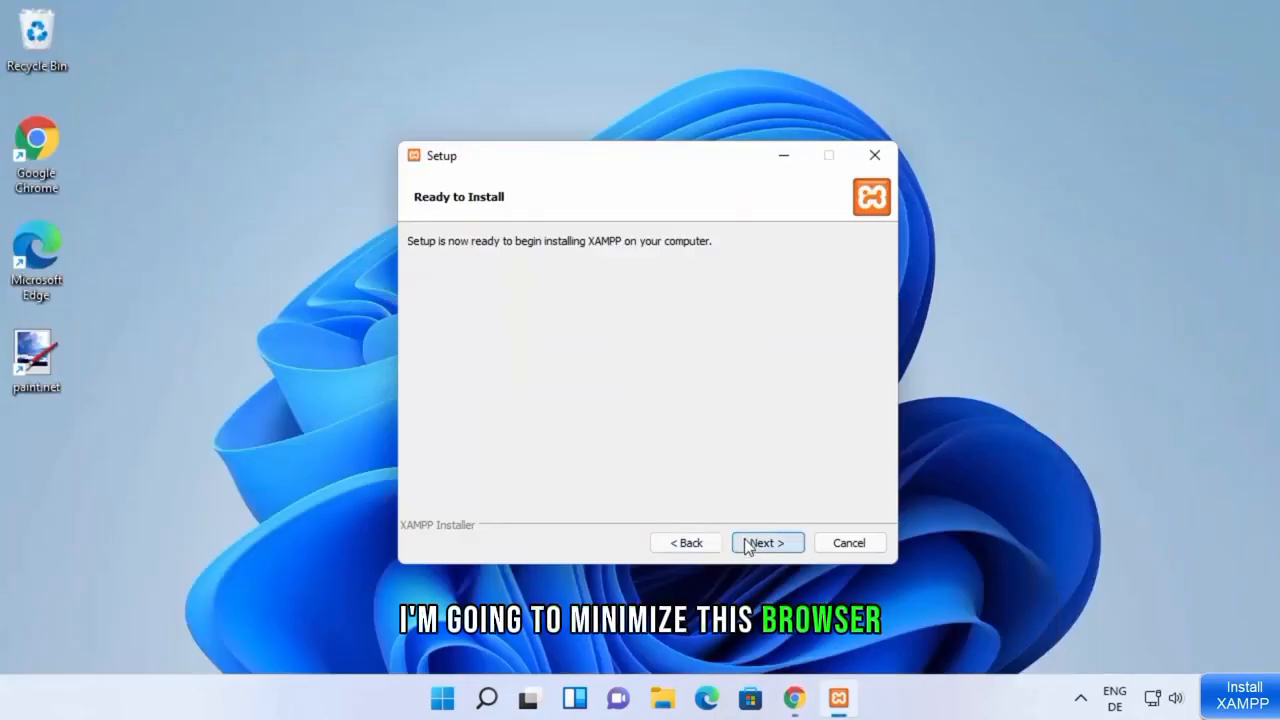
click(754, 543)
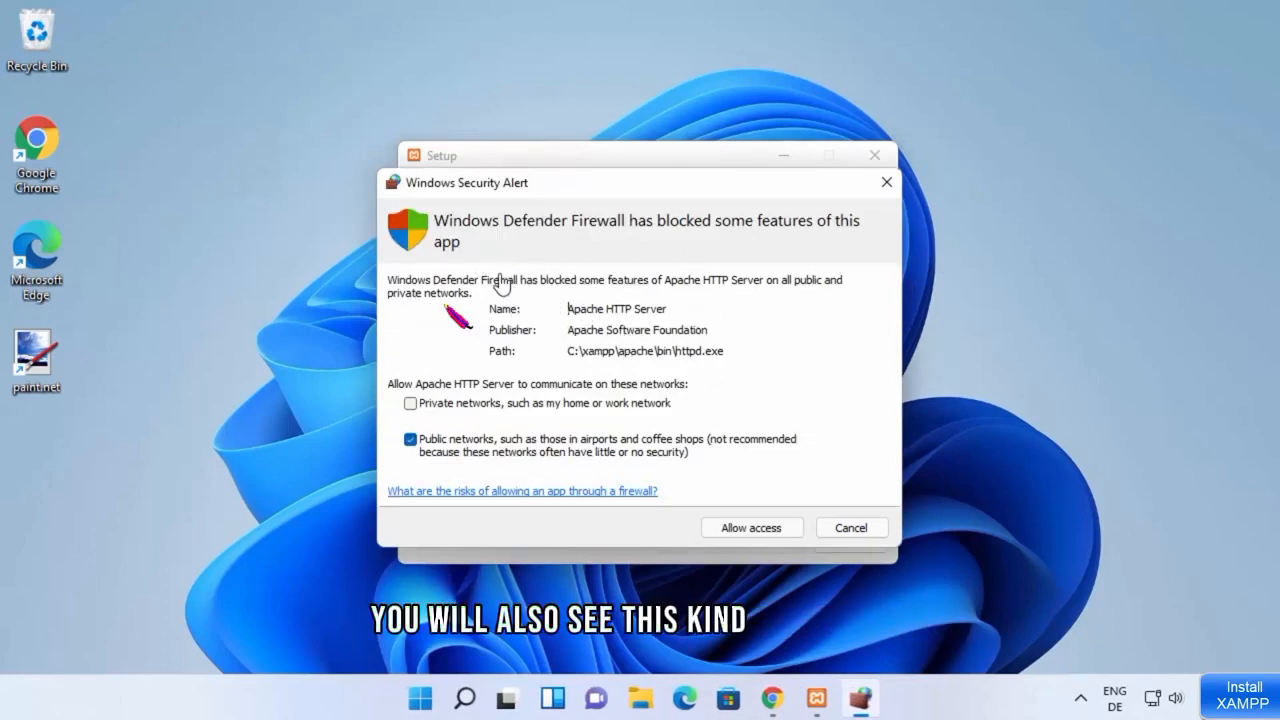
- Allow Apache HTTP Server through the firewall on public networks and finish setup with the Control Panel started, moving its window toward the screen's centre
click(748, 528)
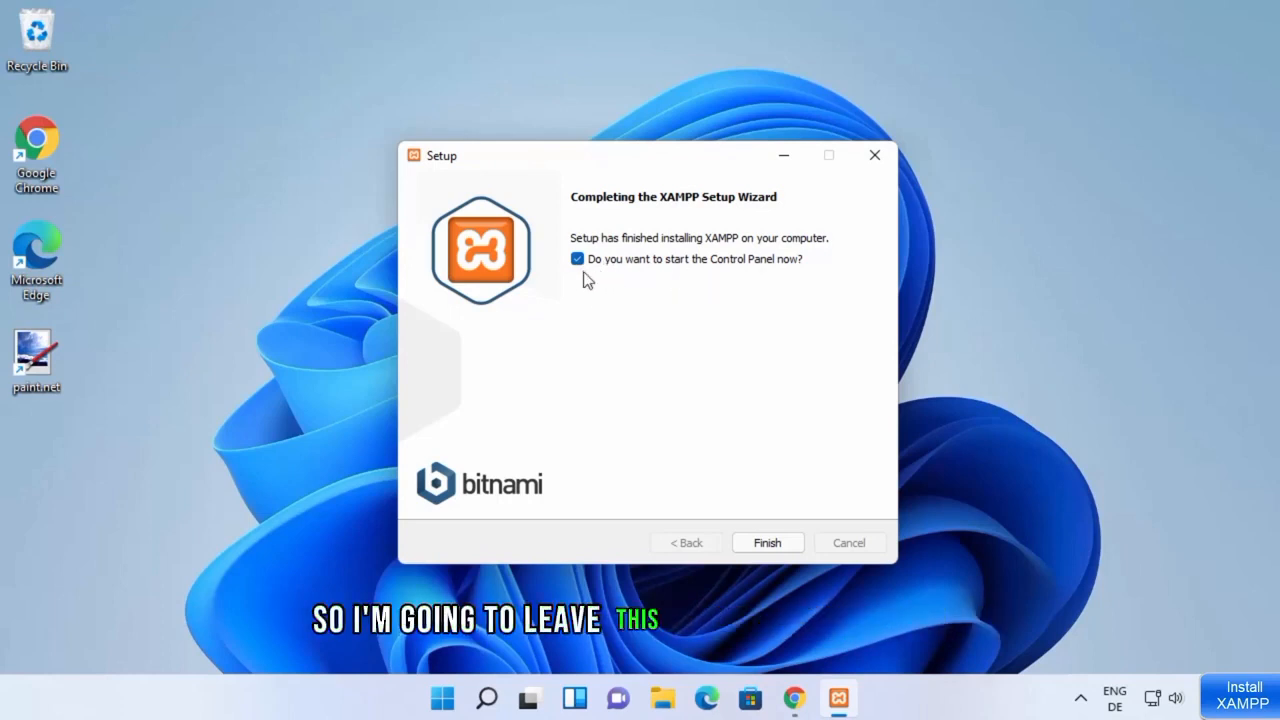
click(760, 543)
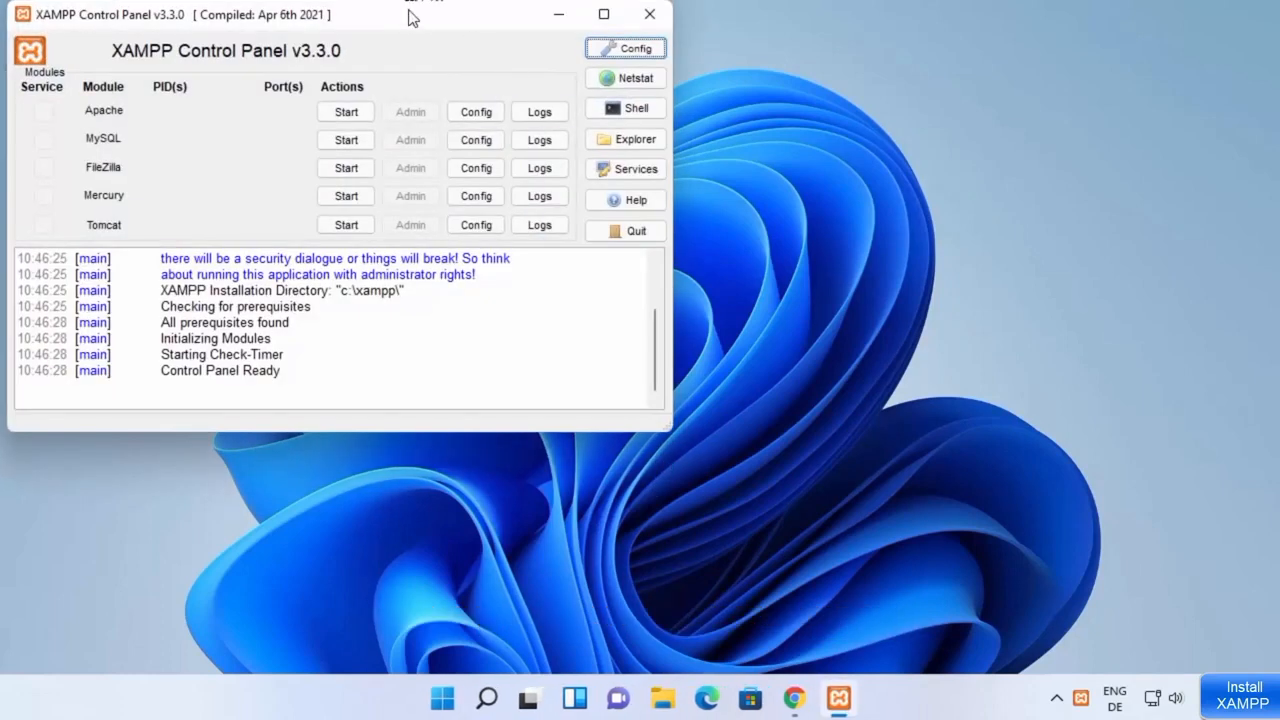
drag(418, 24, 768, 104)
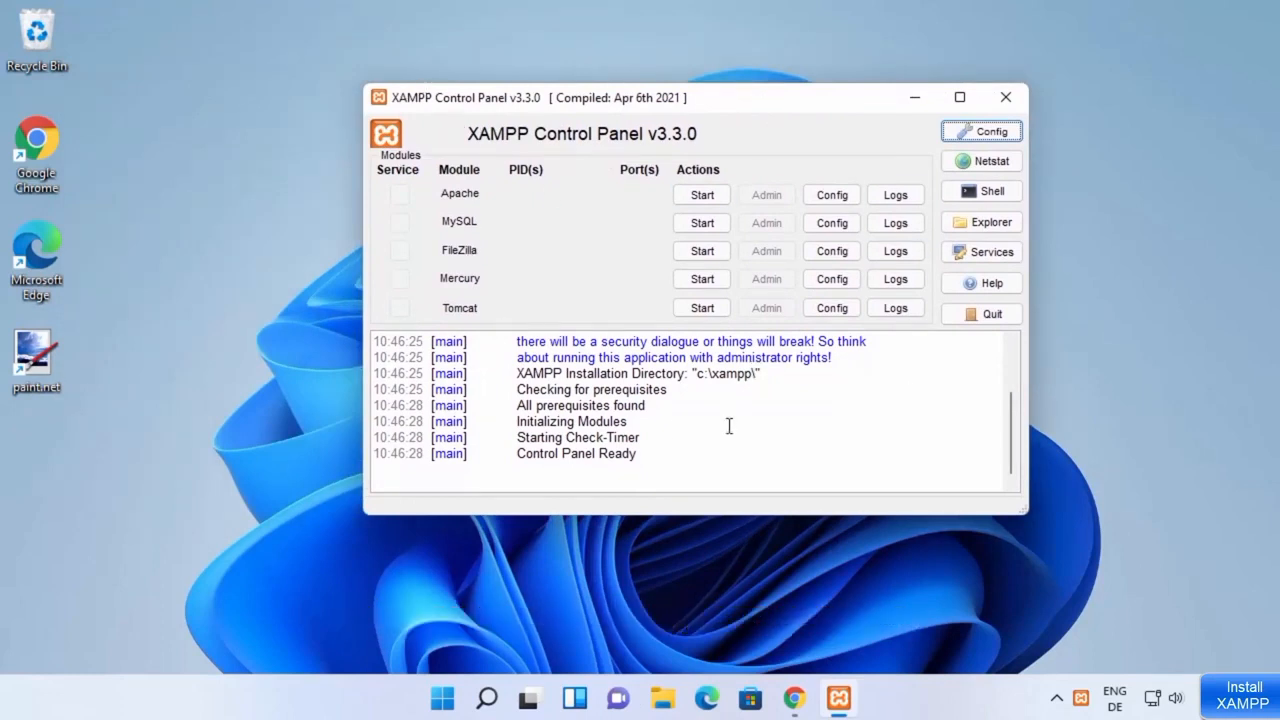
- Look up the XAMPP folder in the list of all installed apps and view its entries
click(443, 701)
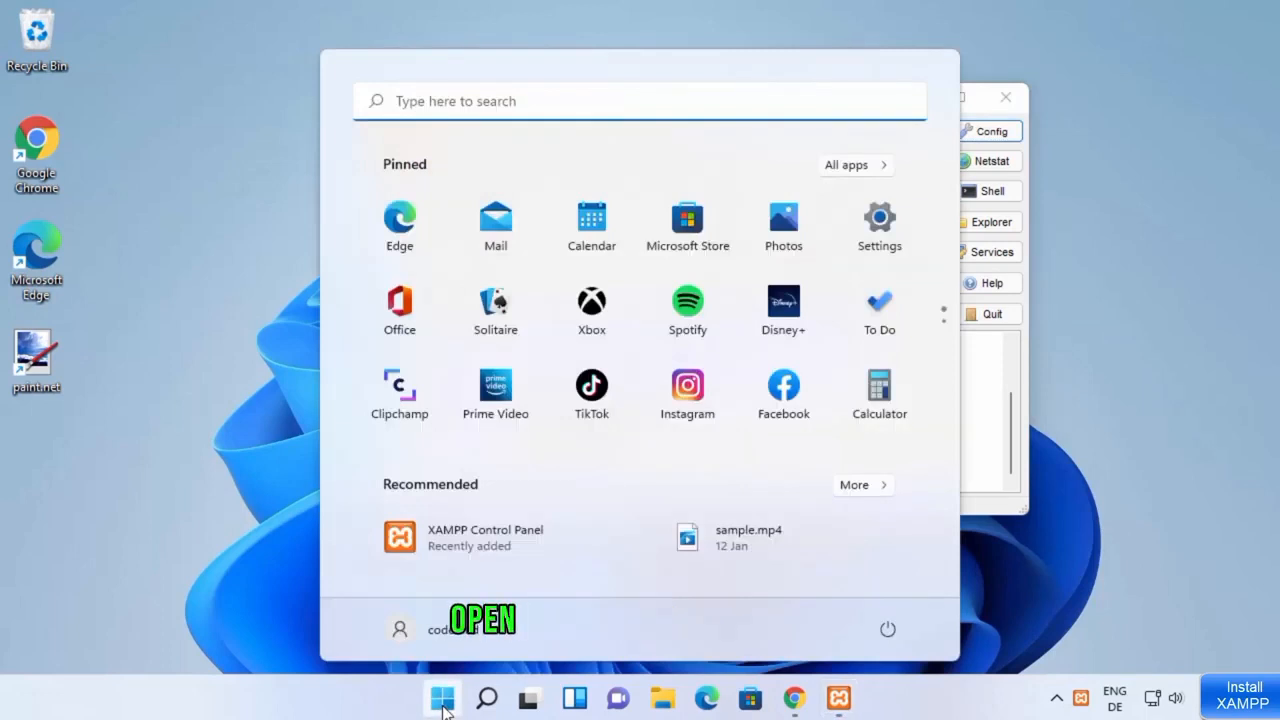
click(858, 168)
scroll(629, 333, down, 10)
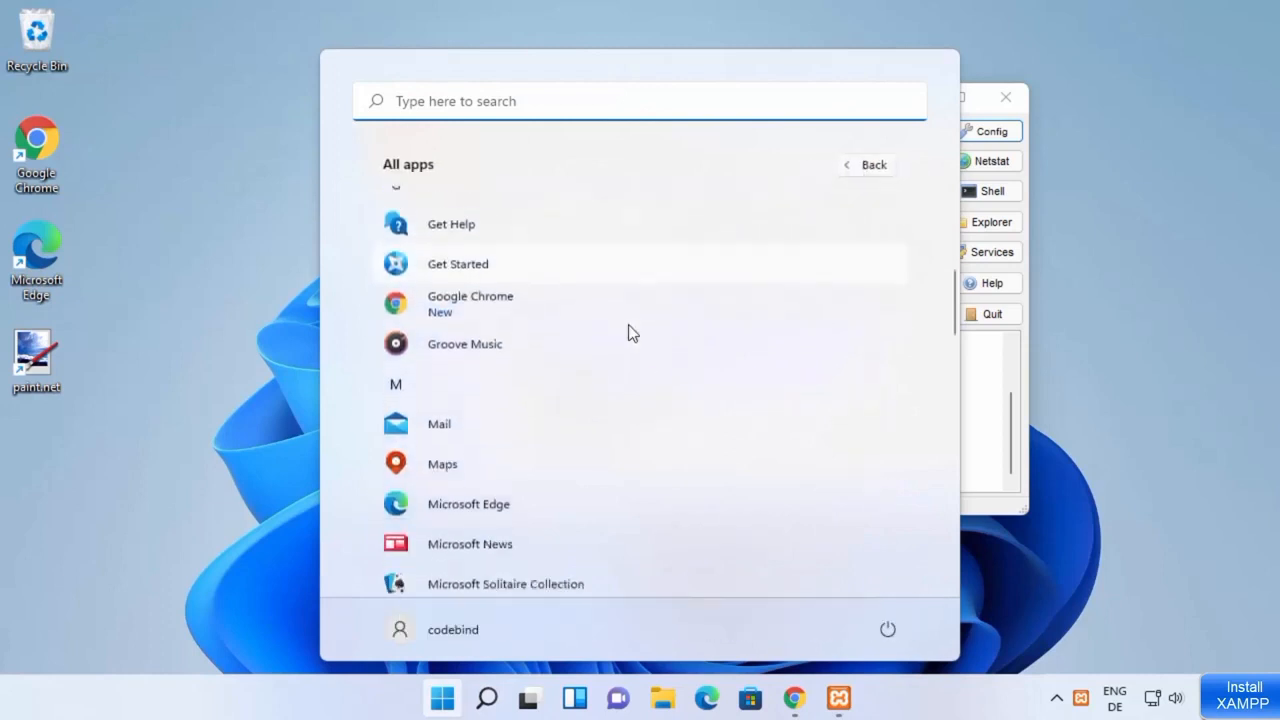
scroll(629, 333, down, 10)
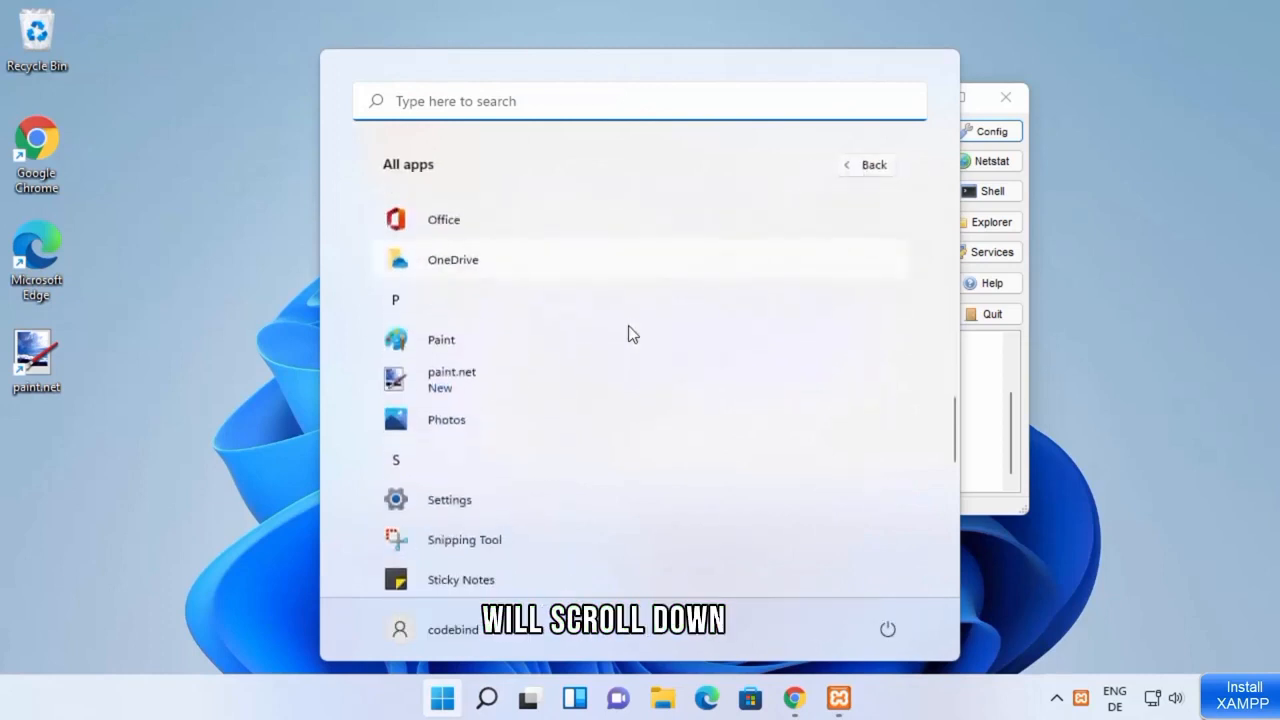
scroll(629, 333, down, 5)
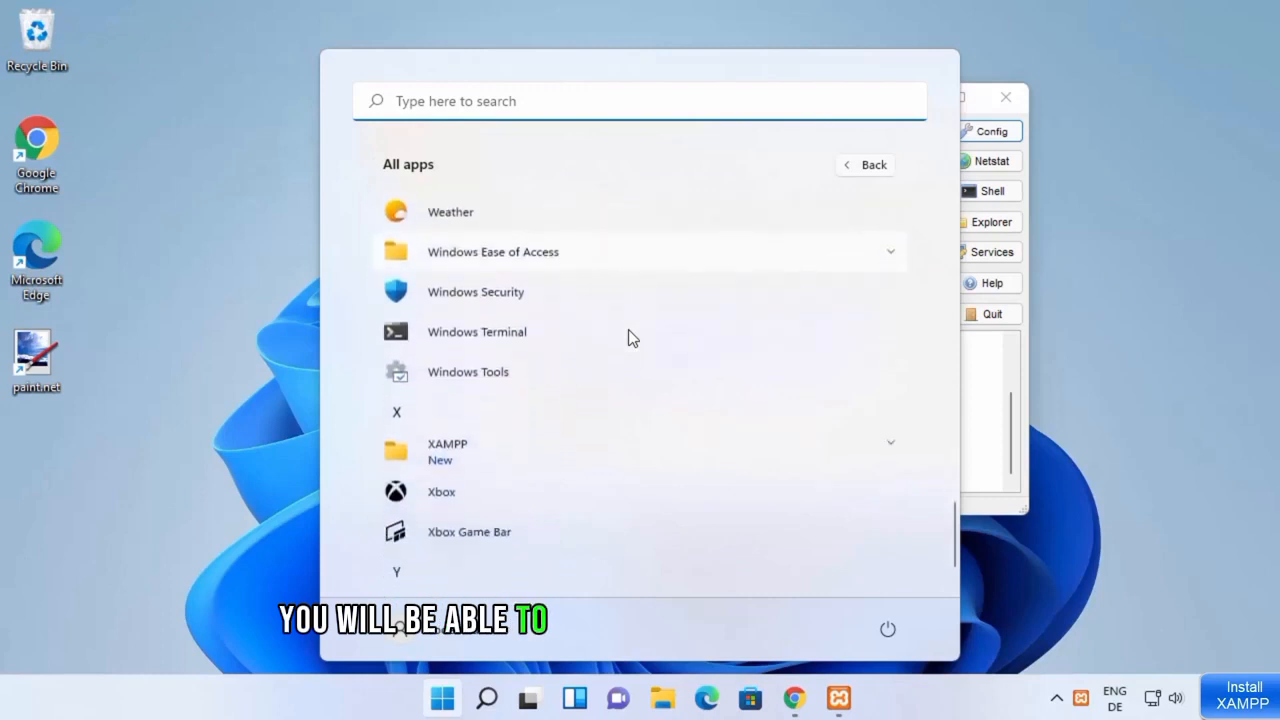
click(543, 389)
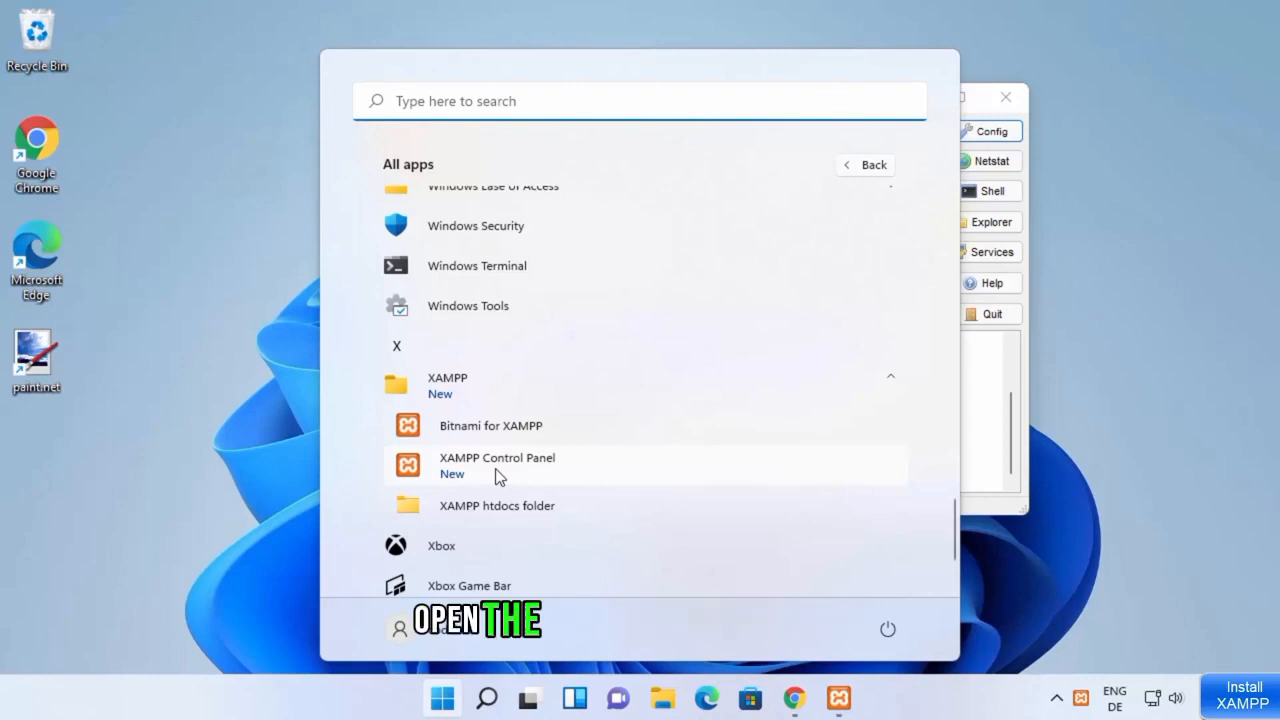
click(1044, 530)
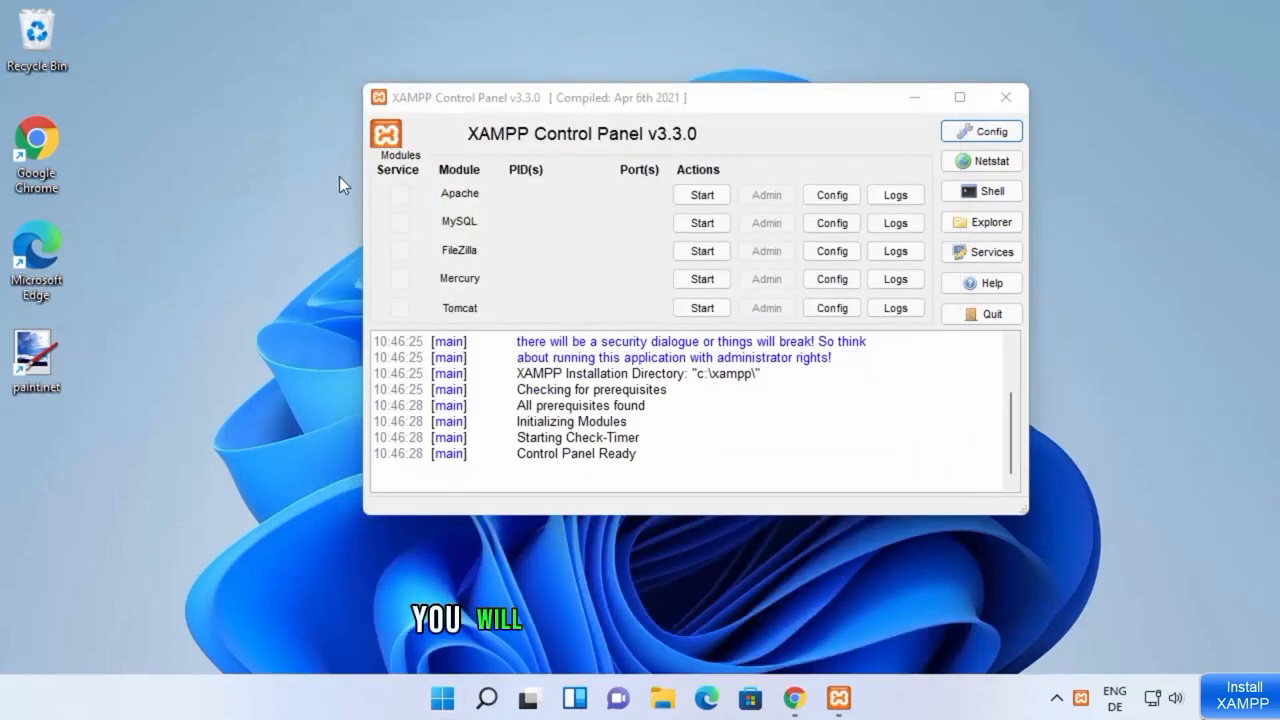
- Check the module status in the menu of the XAMPP notification area icon
click(1081, 698)
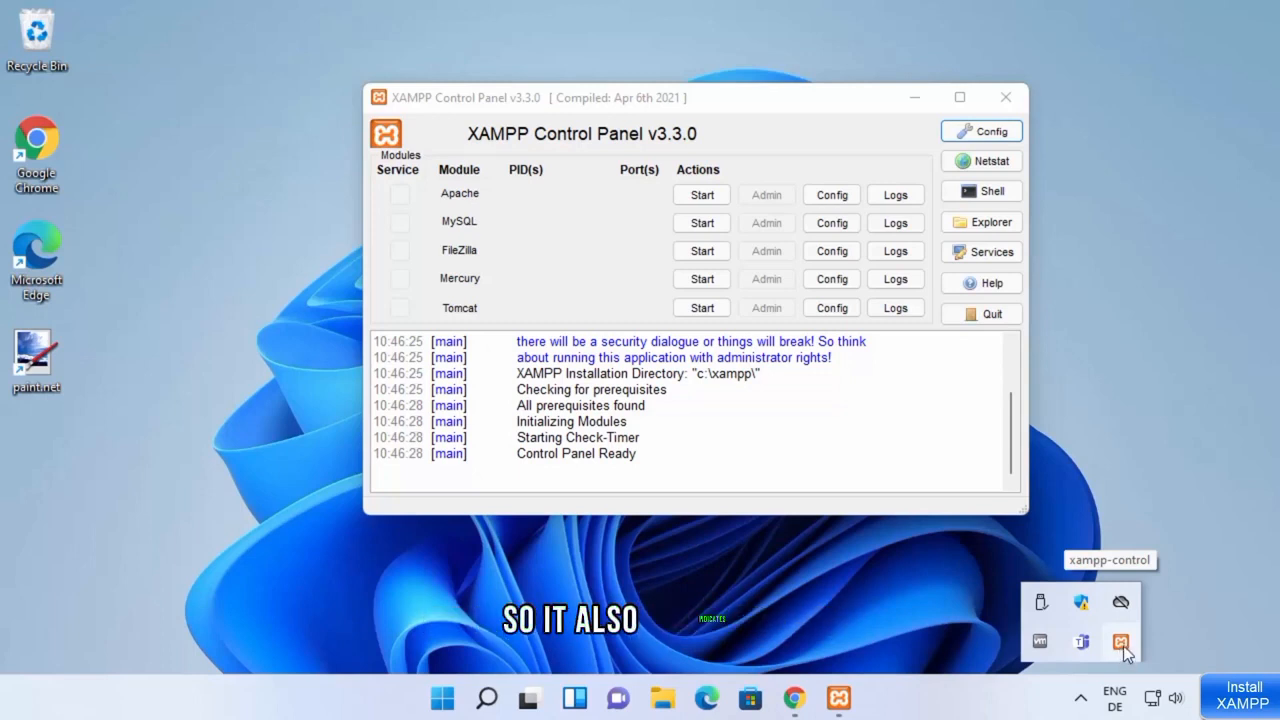
right_click(1121, 642)
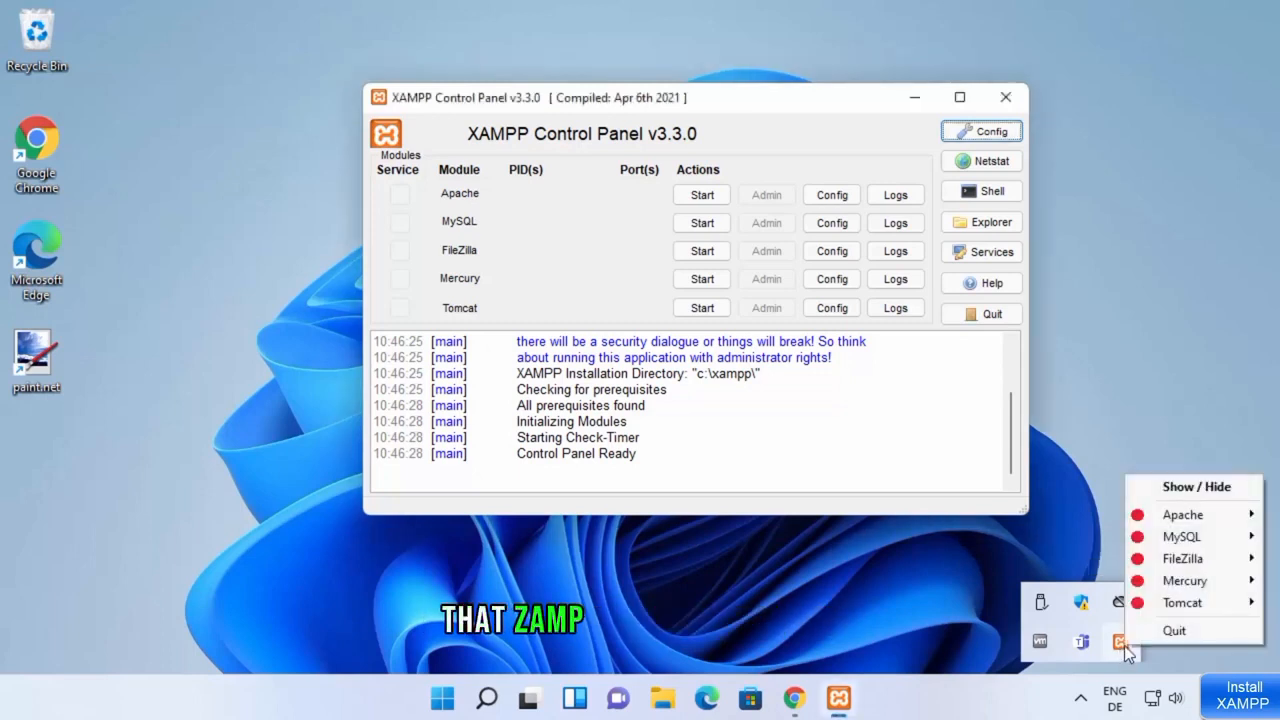
click(1039, 471)
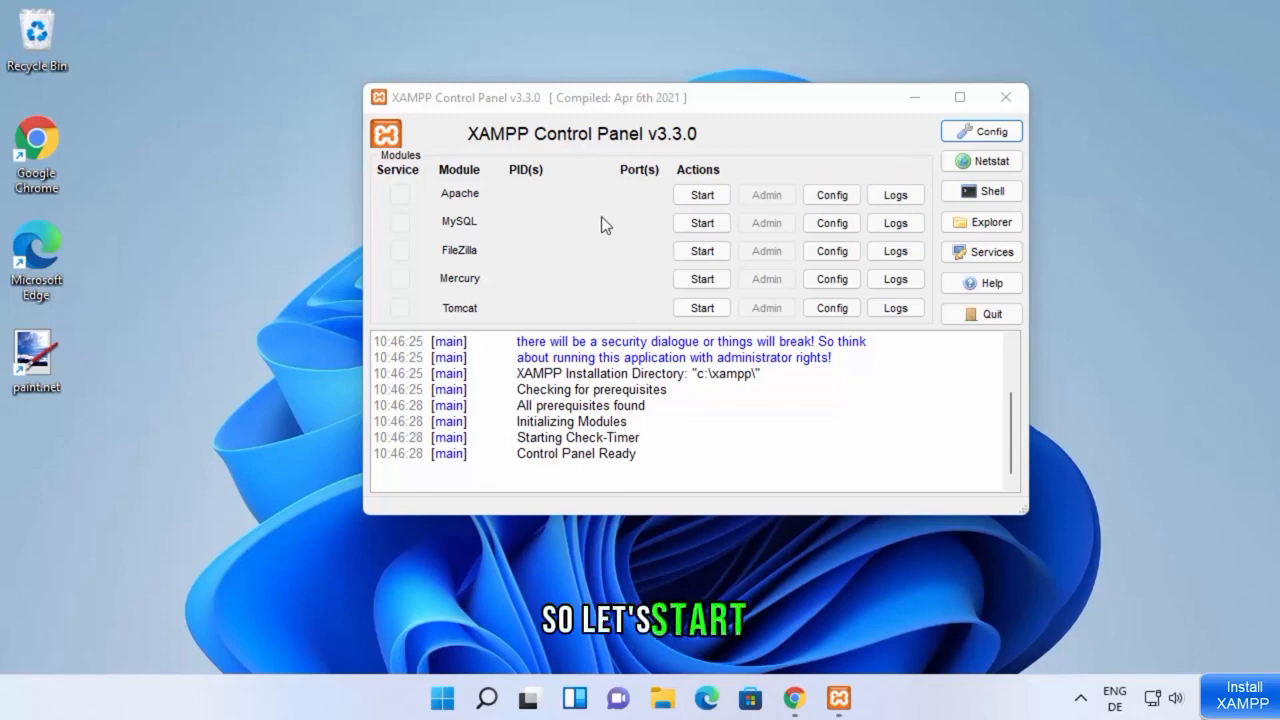
- Start the Apache module and load localhost in a new Chrome tab
click(709, 199)
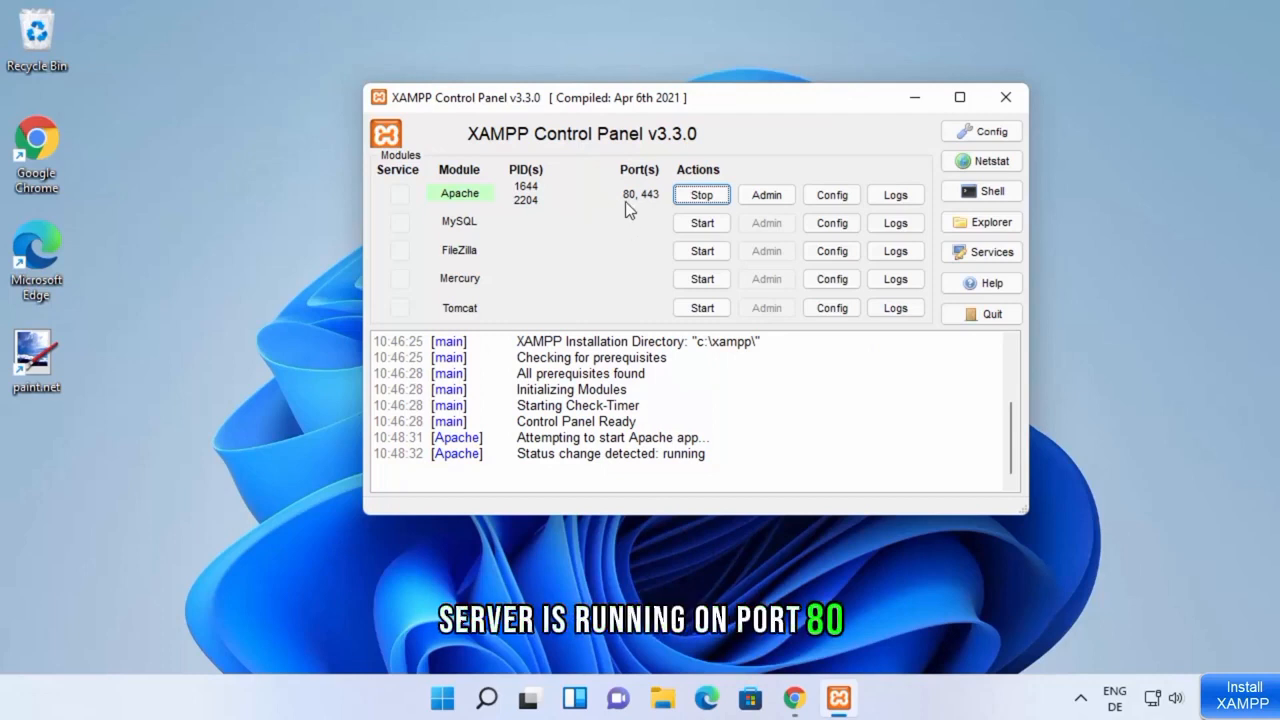
click(794, 700)
click(747, 10)
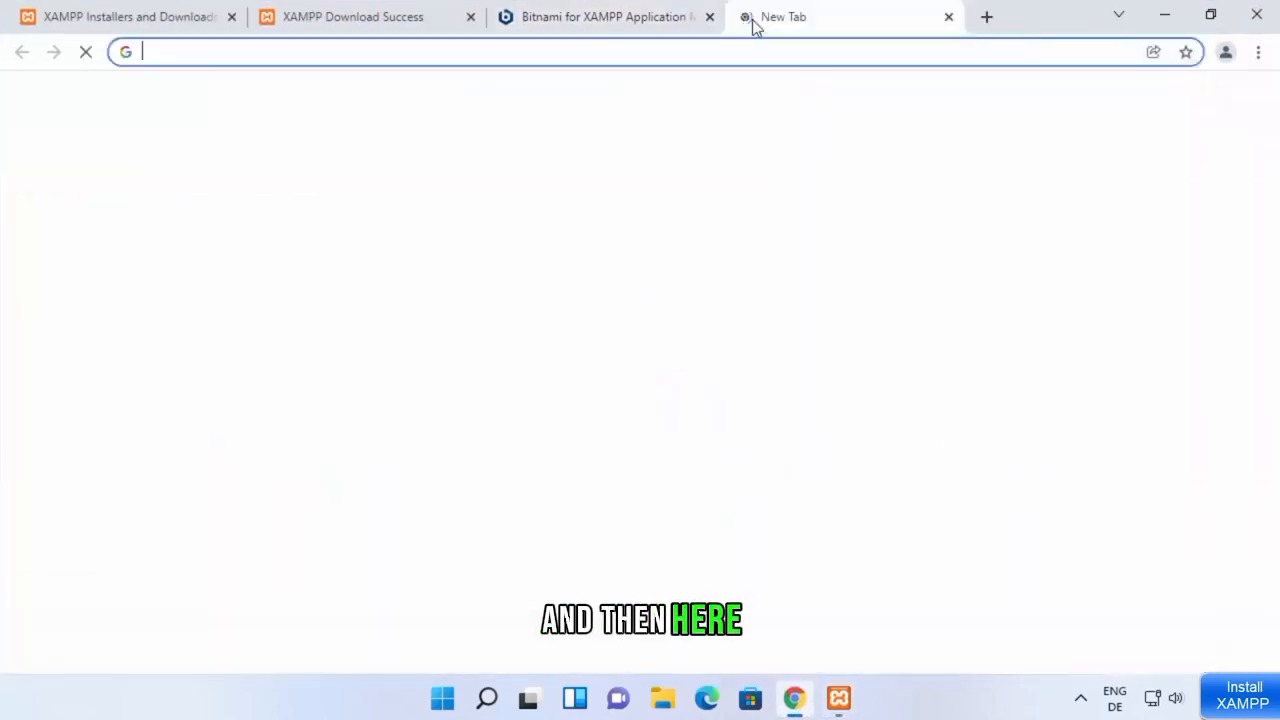
text(localhost)
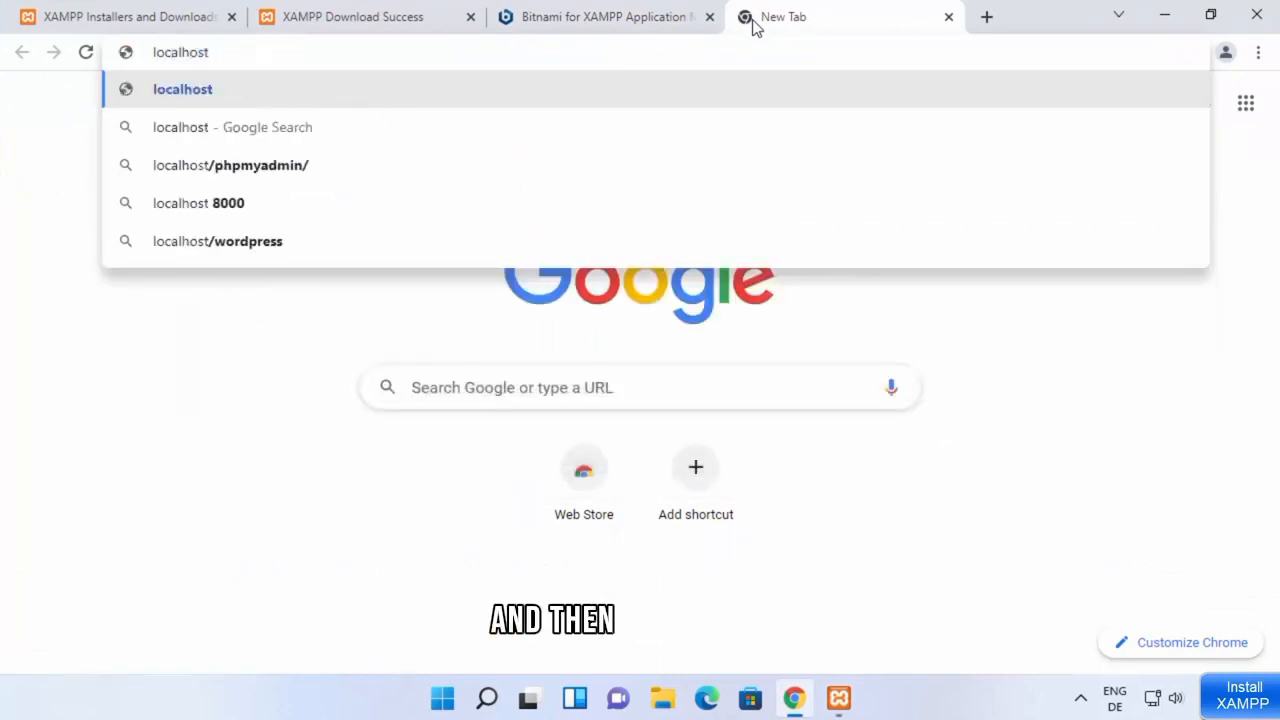
key(Return)
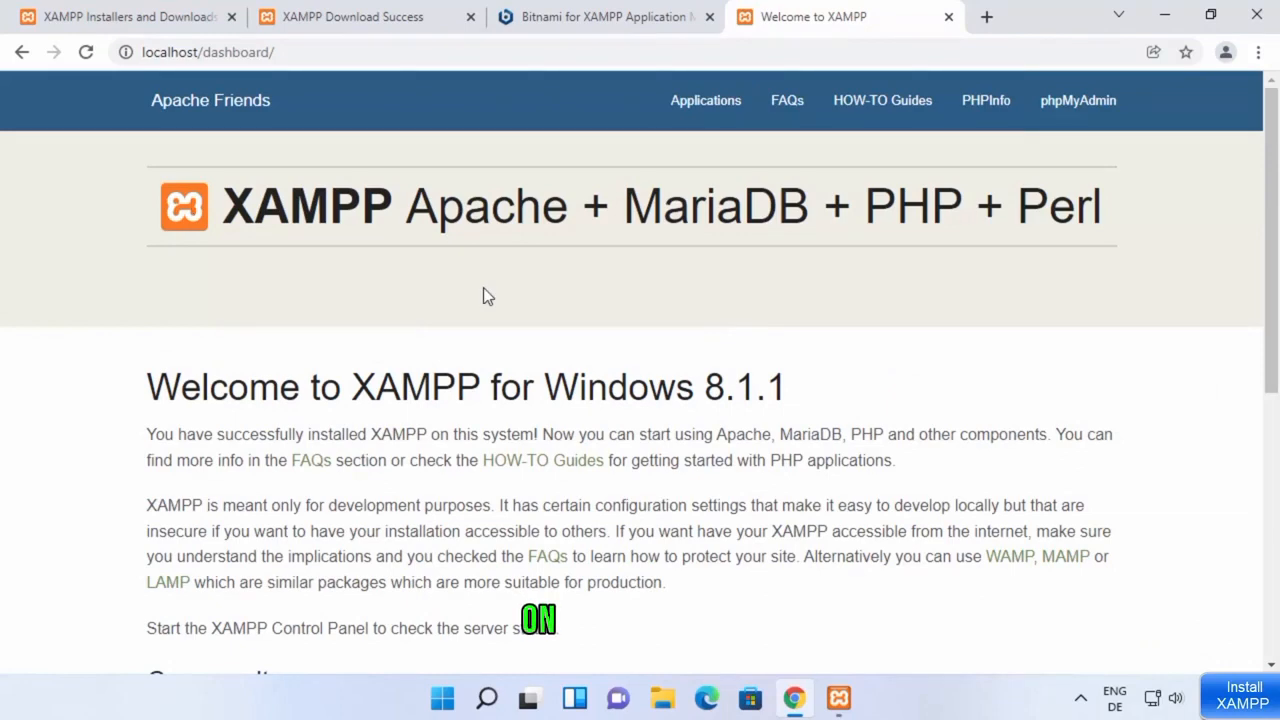
- Look through the XAMPP dashboard page and open phpMyAdmin from it
scroll(520, 325, down, 2)
scroll(530, 330, up, 2)
scroll(560, 320, down, 5)
scroll(560, 330, up, 3)
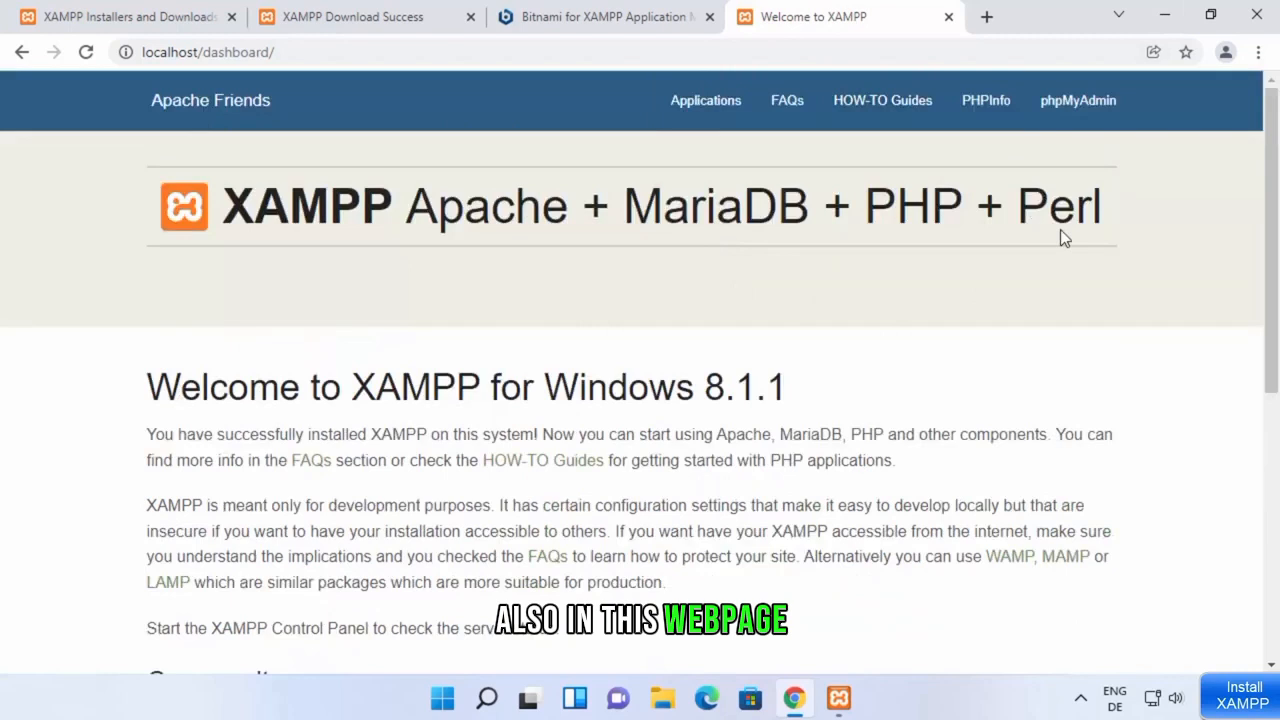
click(1080, 120)
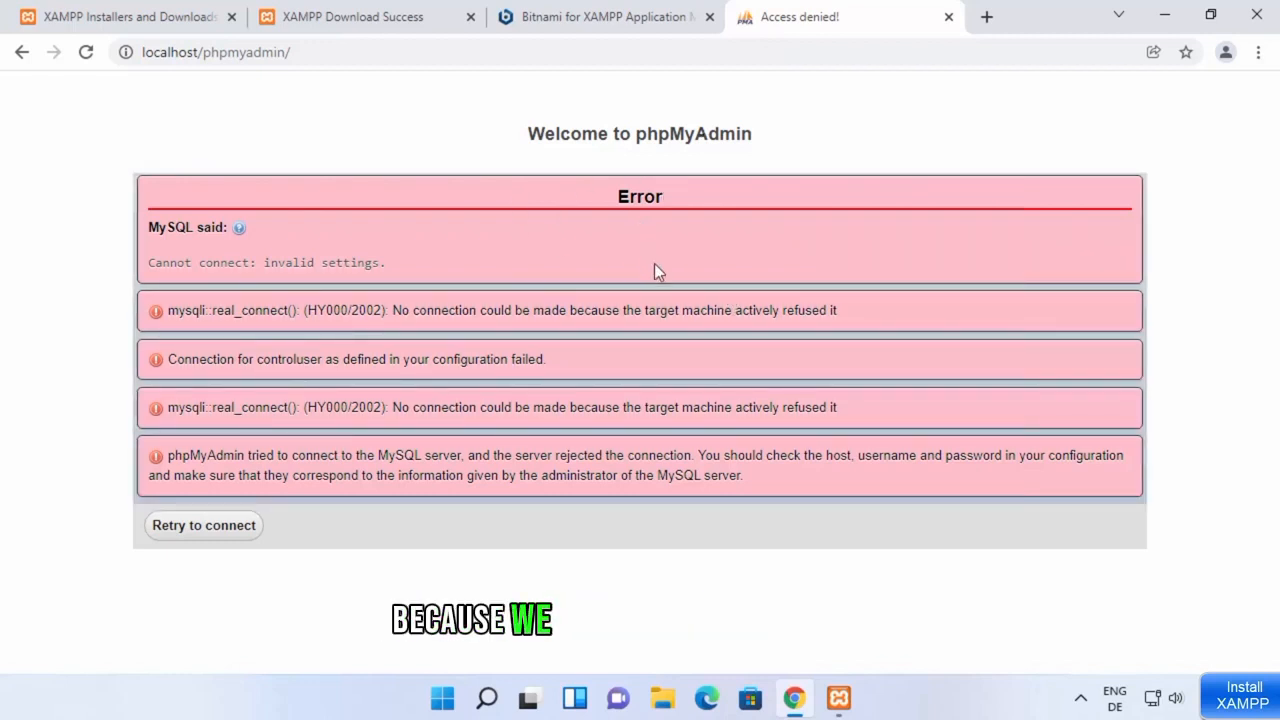
- Start the MySQL module in the XAMPP Control Panel and reload the phpMyAdmin page in Chrome
click(838, 698)
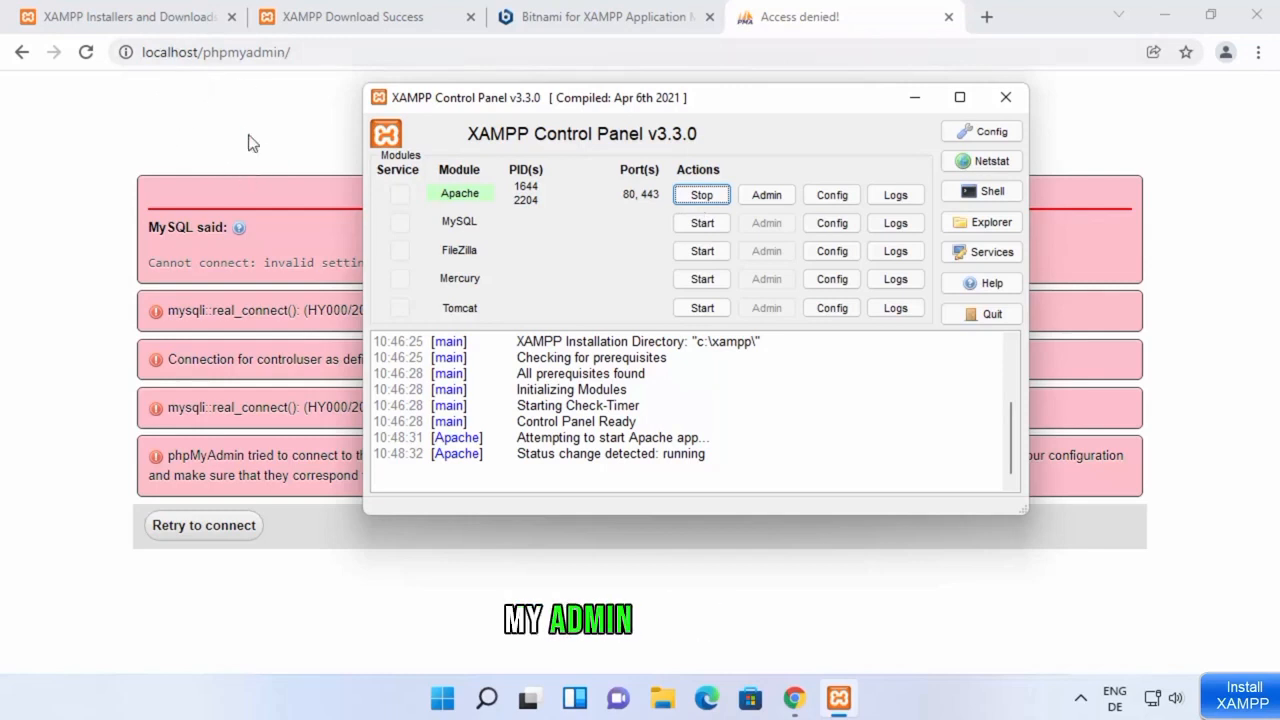
click(702, 224)
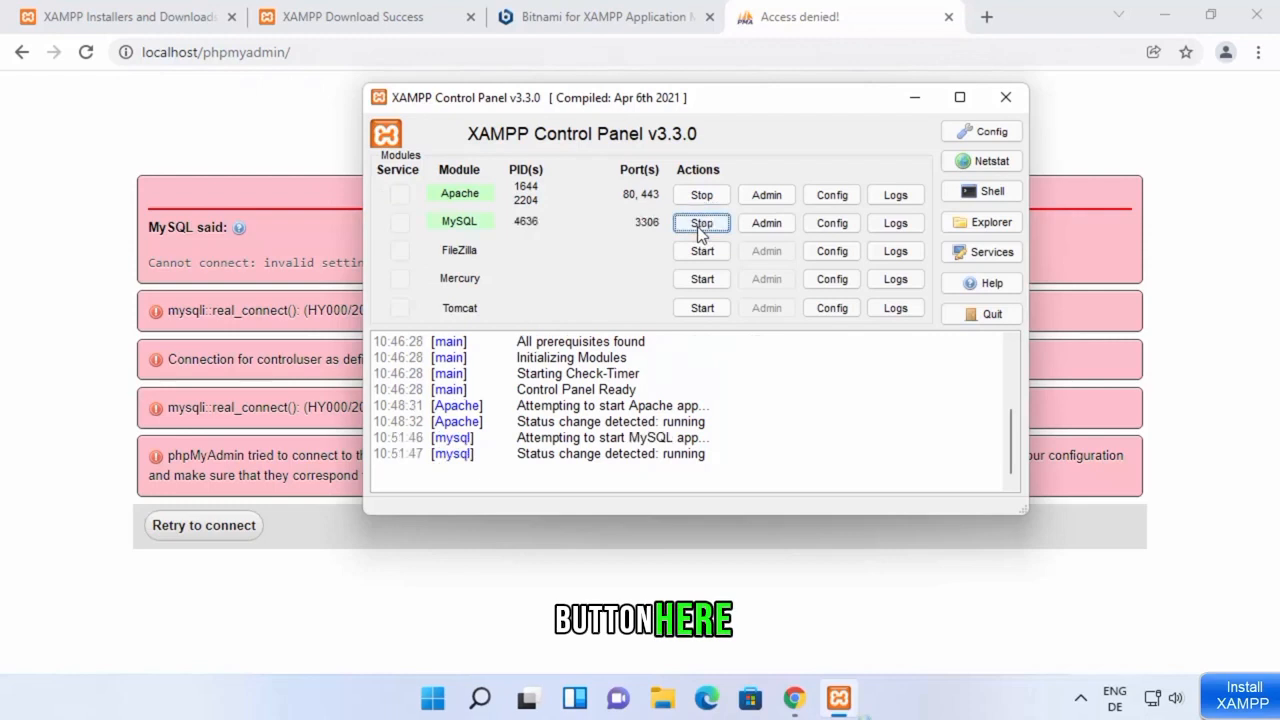
click(740, 528)
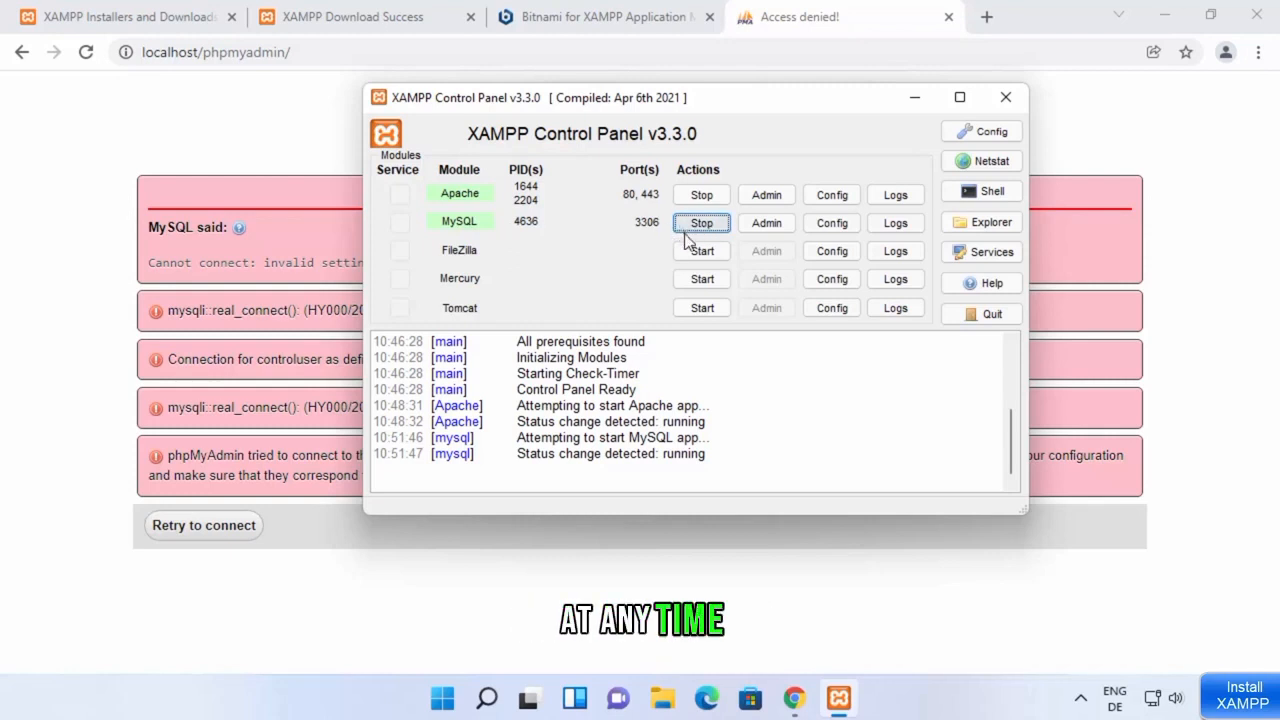
click(118, 249)
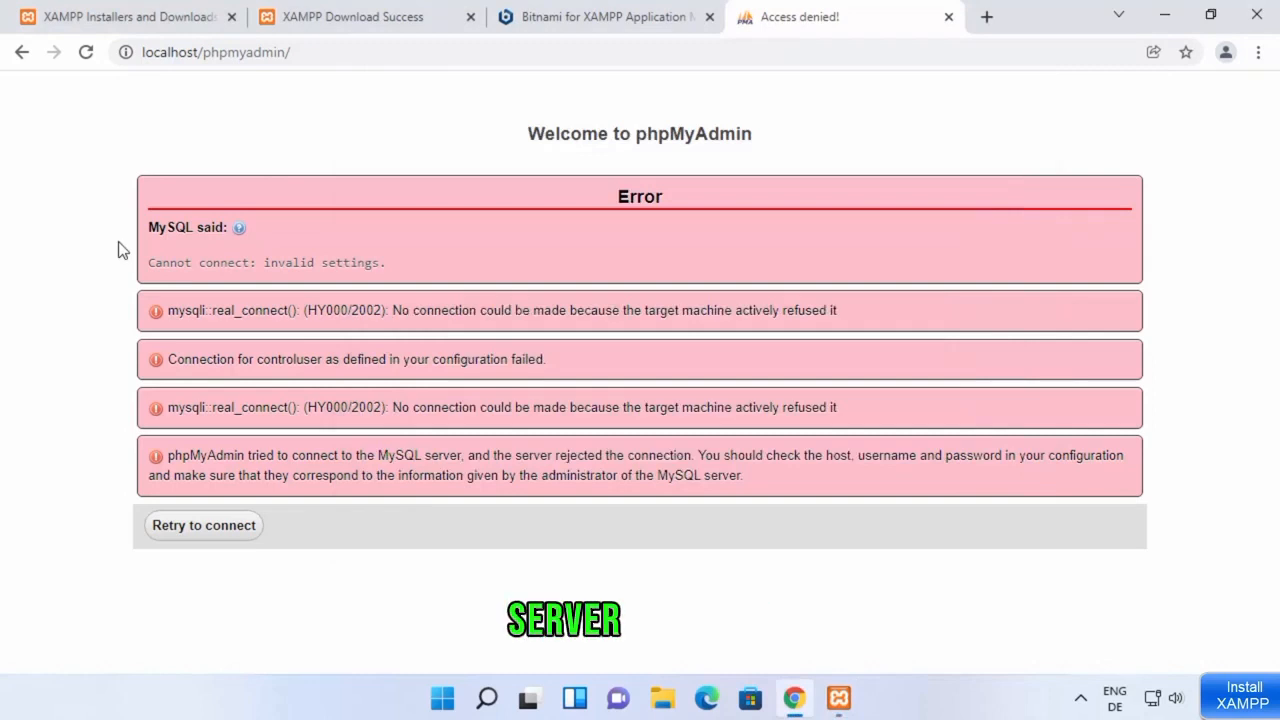
click(86, 52)
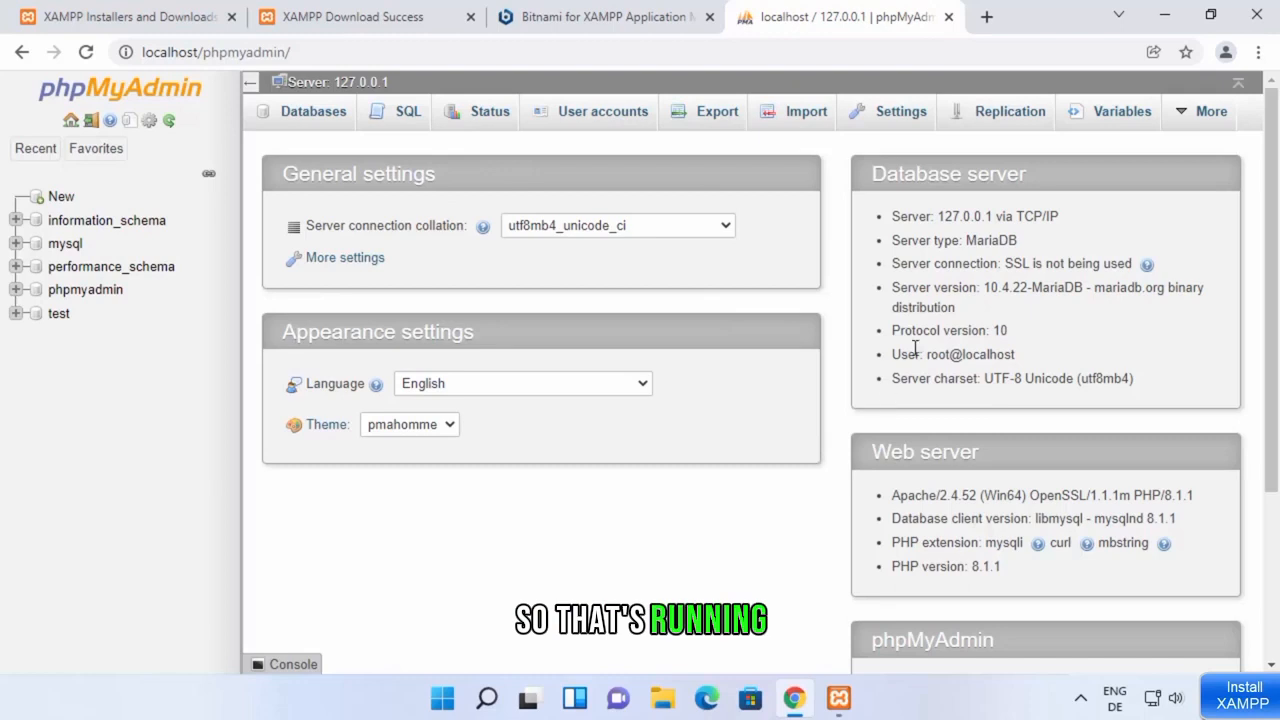
- Minimize Chrome and check which ports are in use in XAMPP's Netstat list of TCP listening sockets
click(1164, 16)
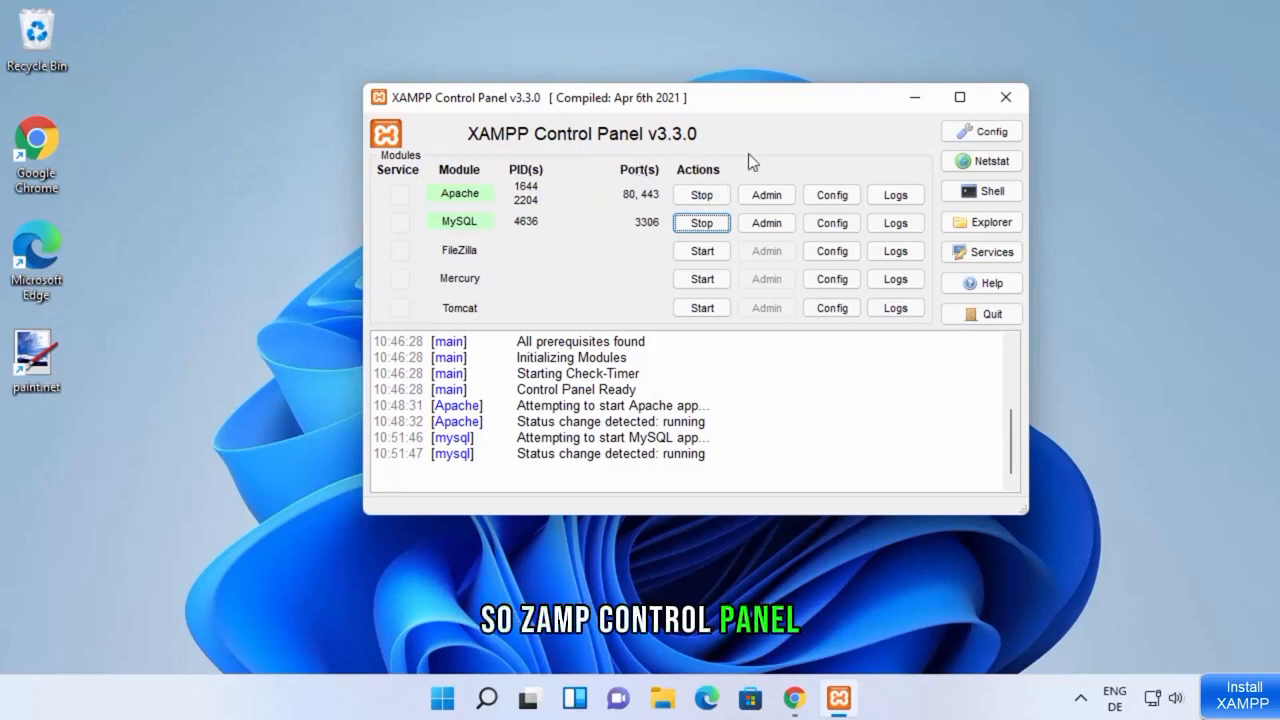
click(986, 164)
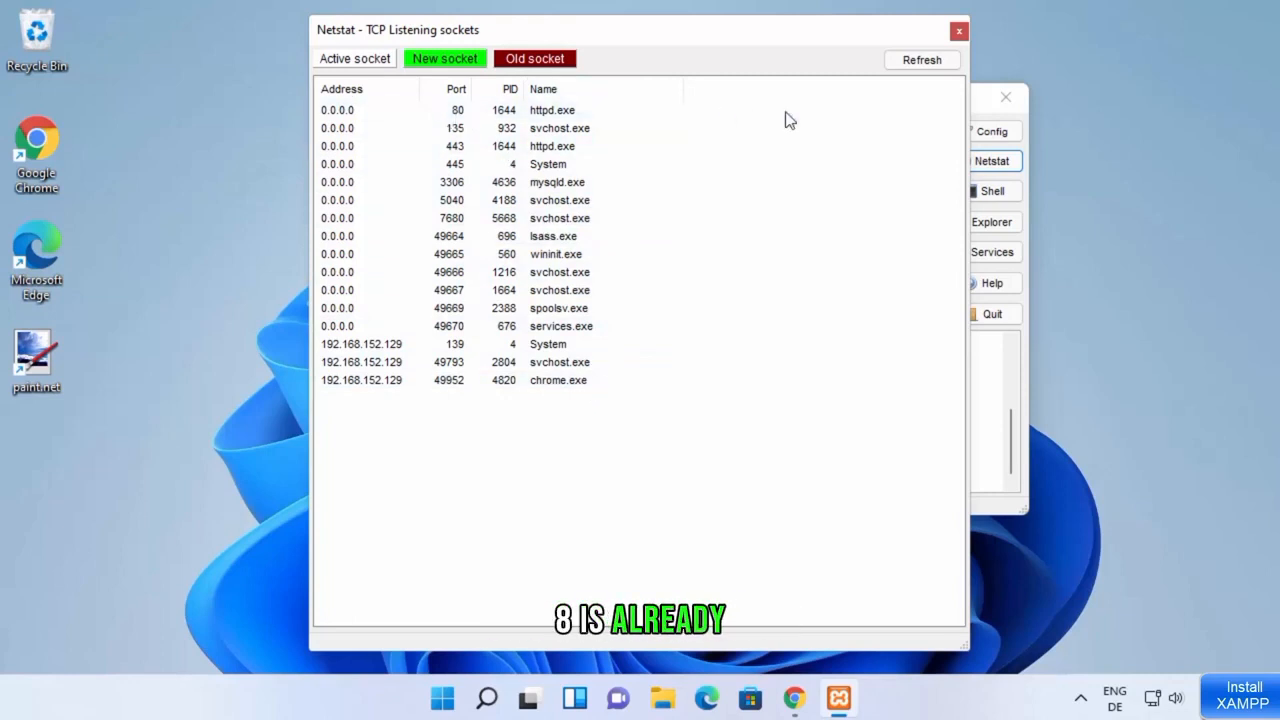
click(957, 33)
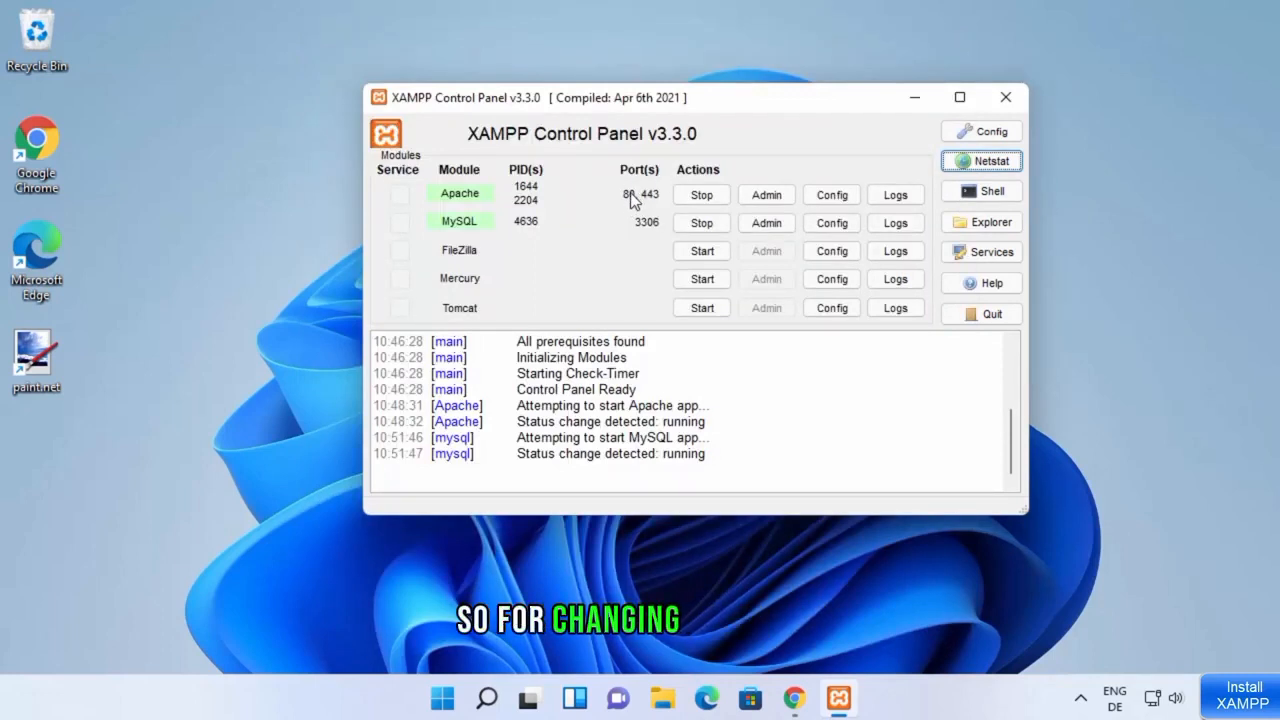
- Stop the Apache module and open its httpd.conf configuration file in Notepad
click(699, 197)
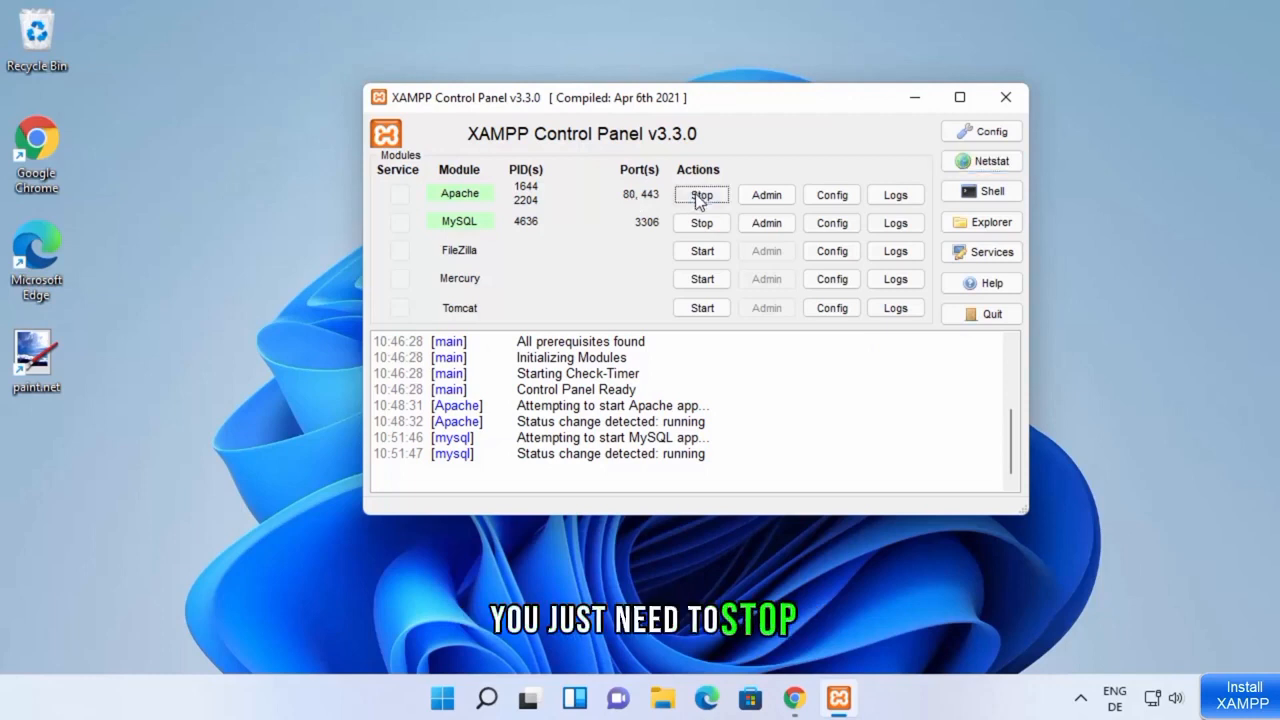
click(832, 200)
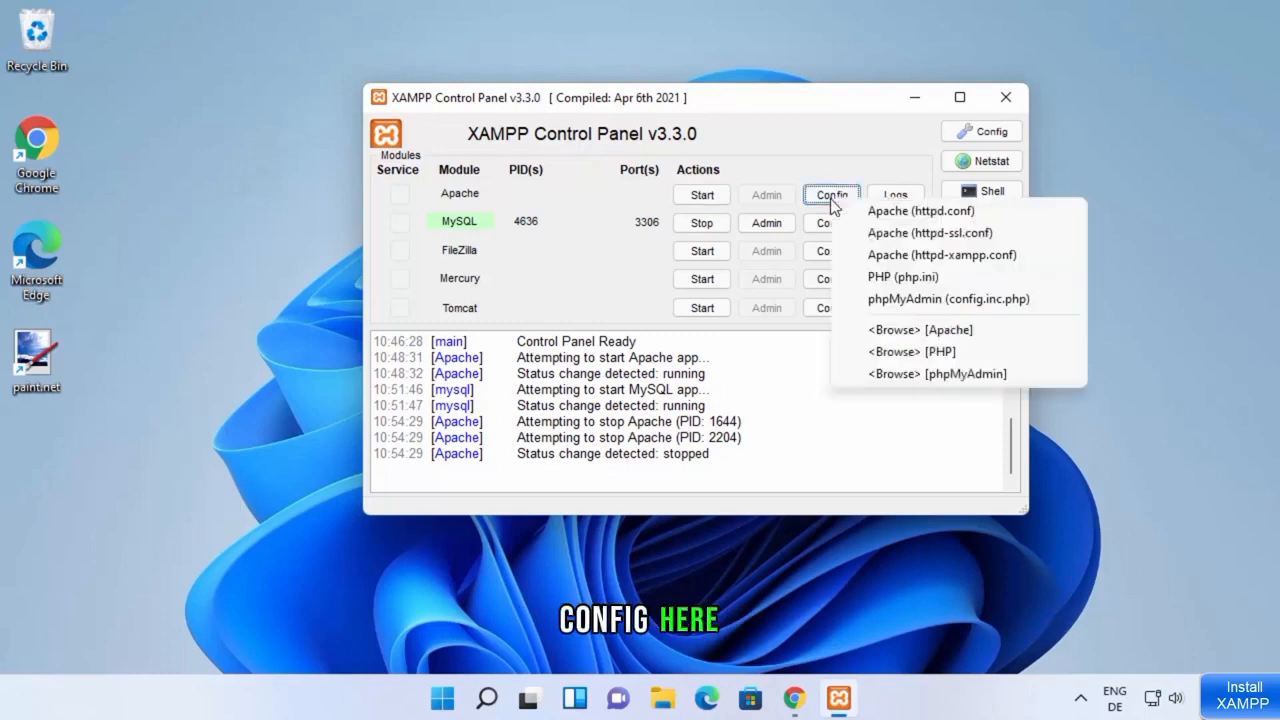
click(927, 212)
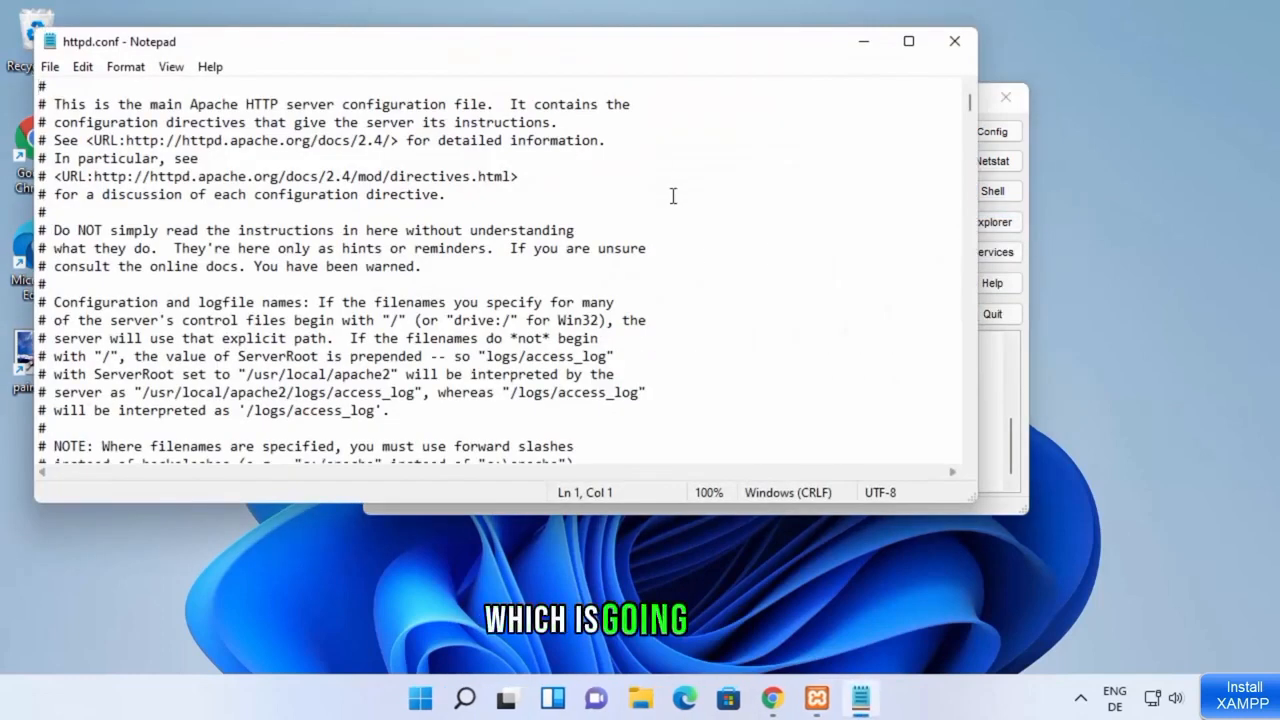
drag(606, 48, 809, 31)
click(705, 123)
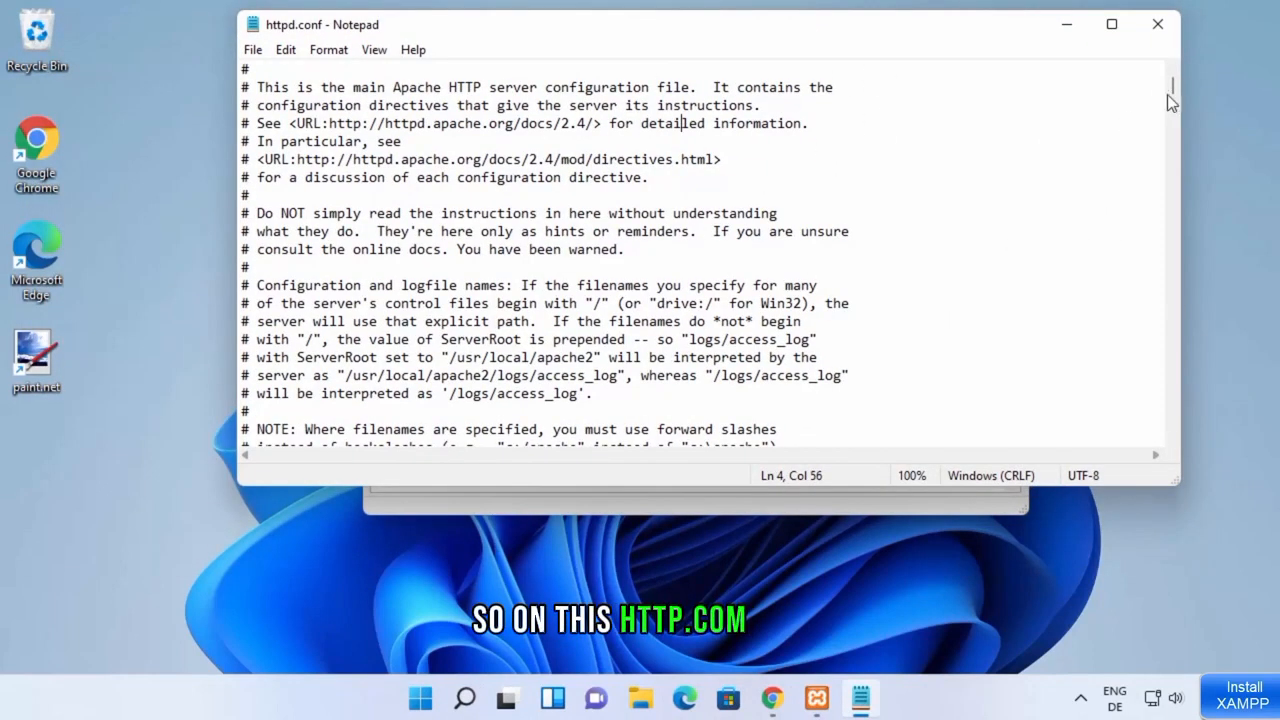
- Set the port to 8080 in both the active Listen line and the commented Listen 12.34.56.78 line of httpd.conf
drag(1175, 88, 1171, 117)
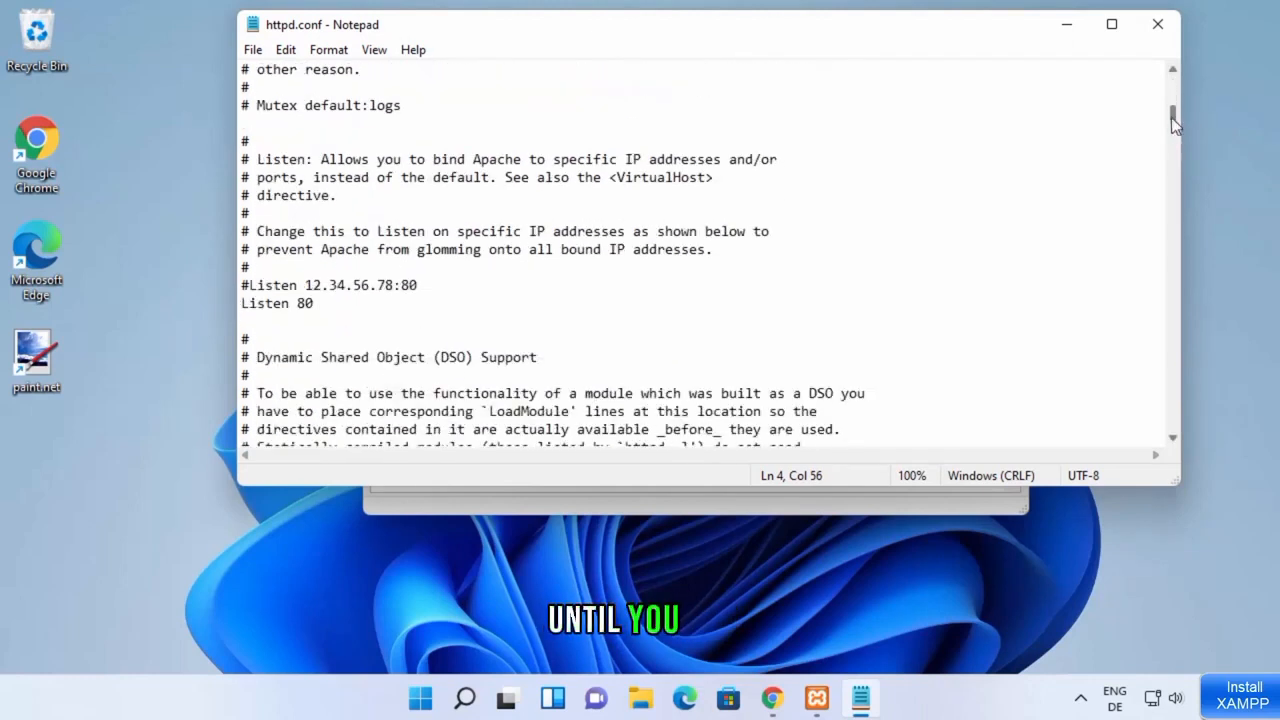
double_click(248, 303)
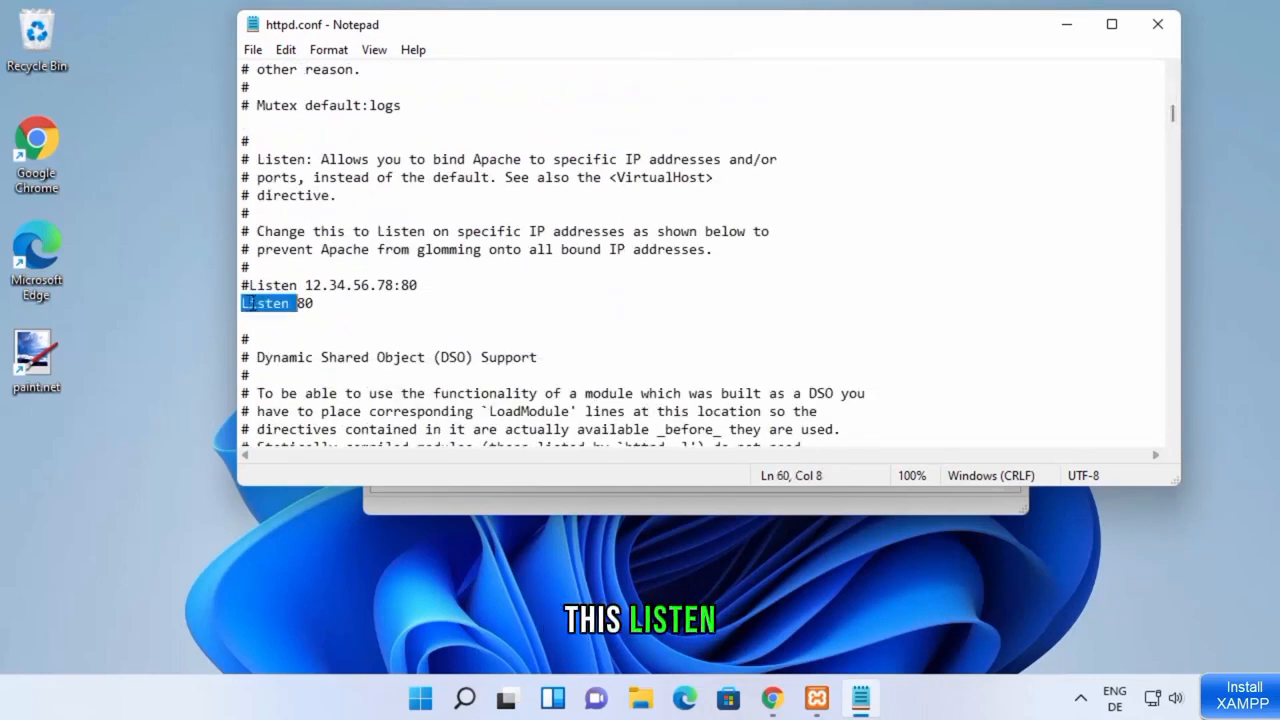
click(334, 316)
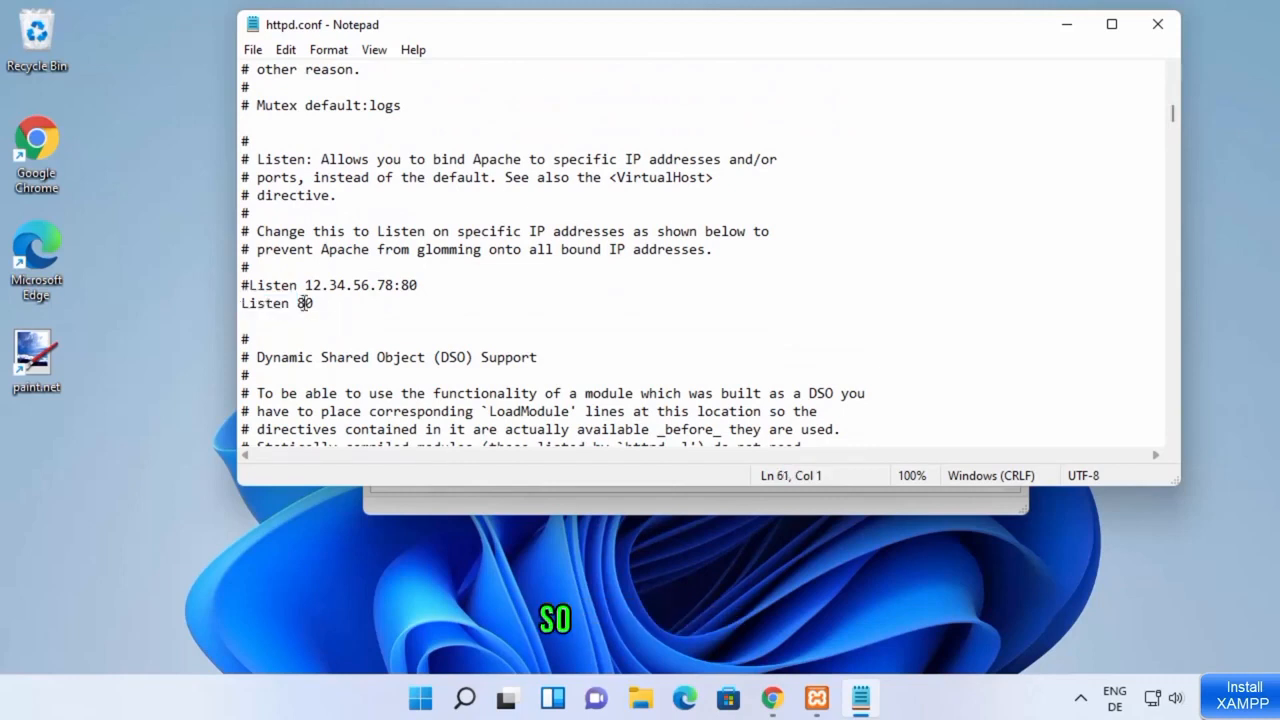
double_click(298, 303)
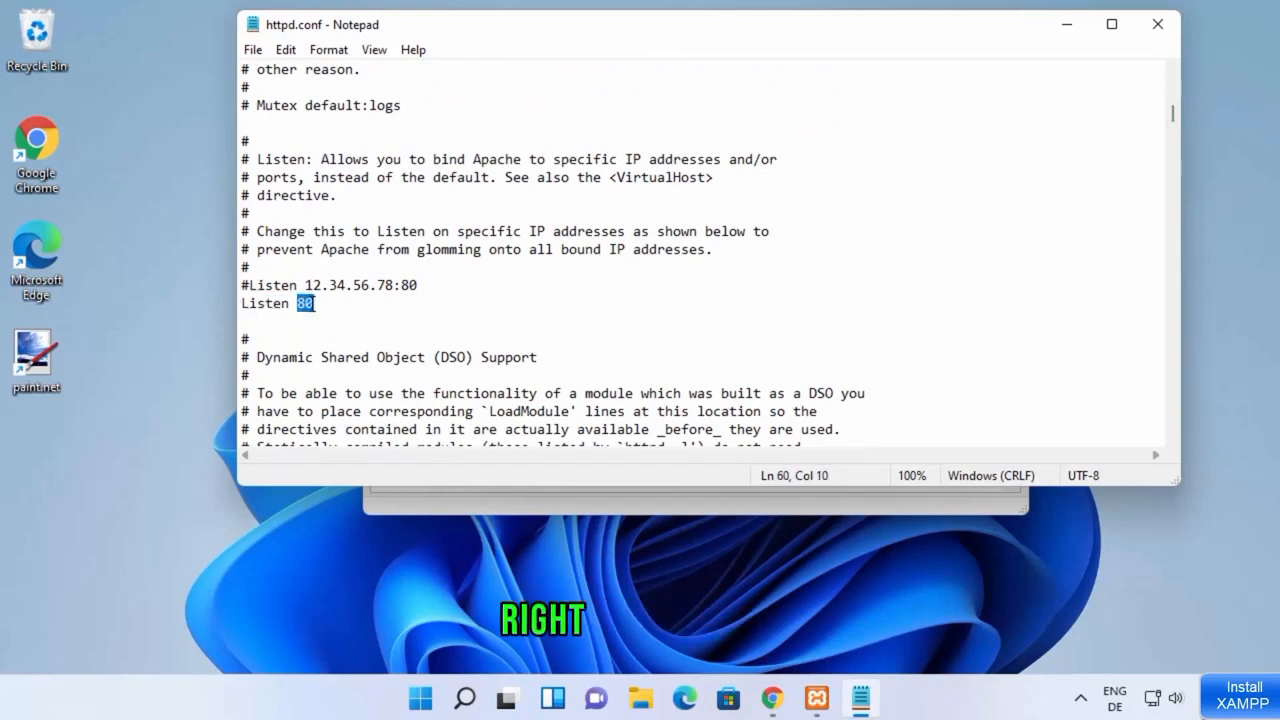
click(329, 306)
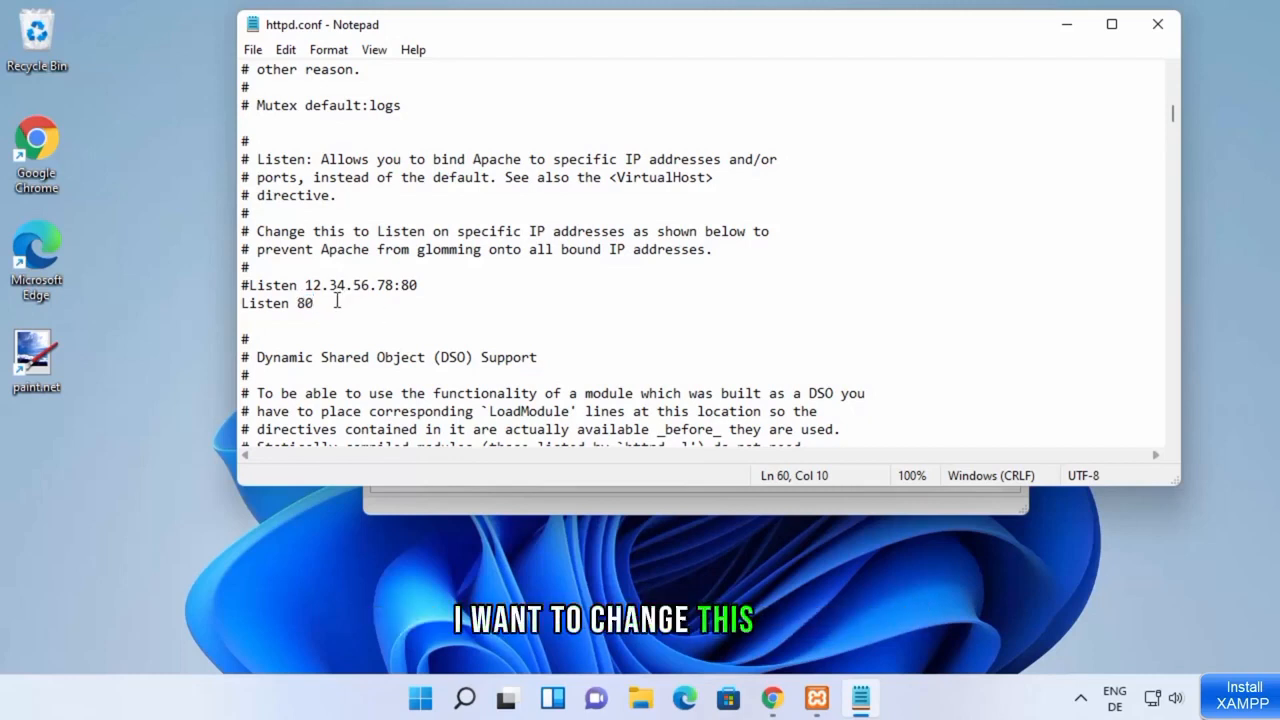
text(8:)
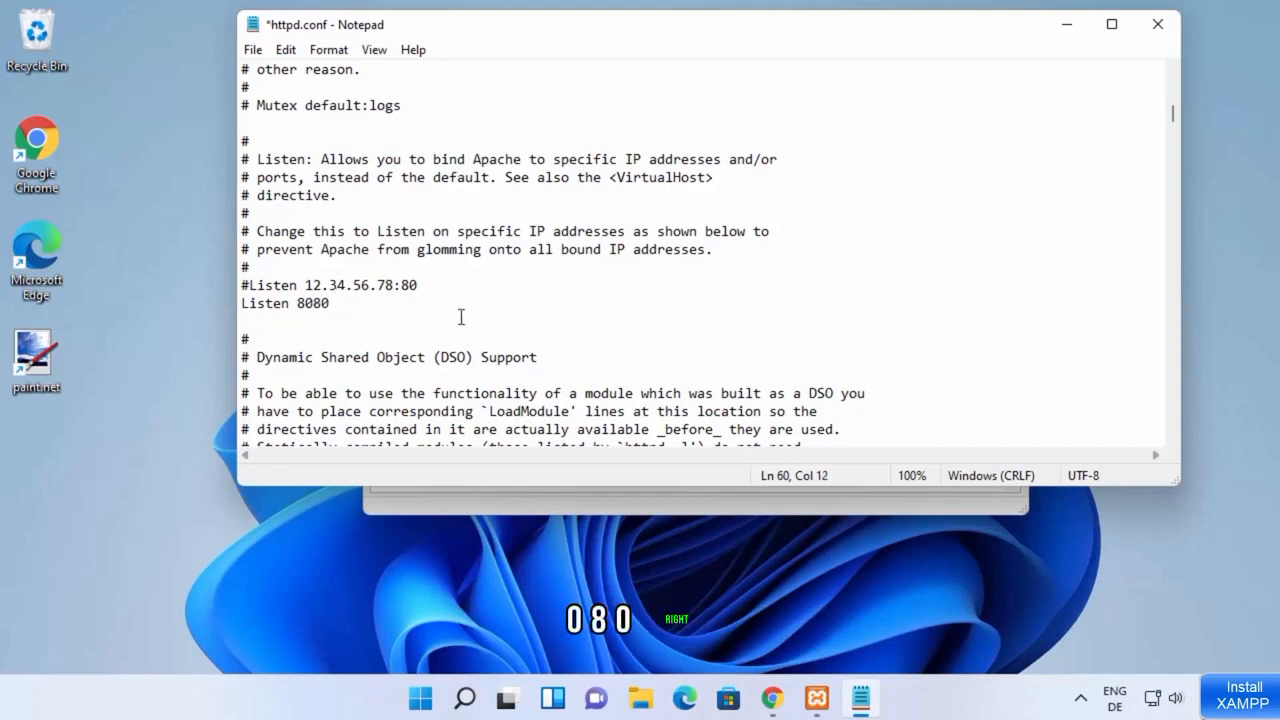
text(80)
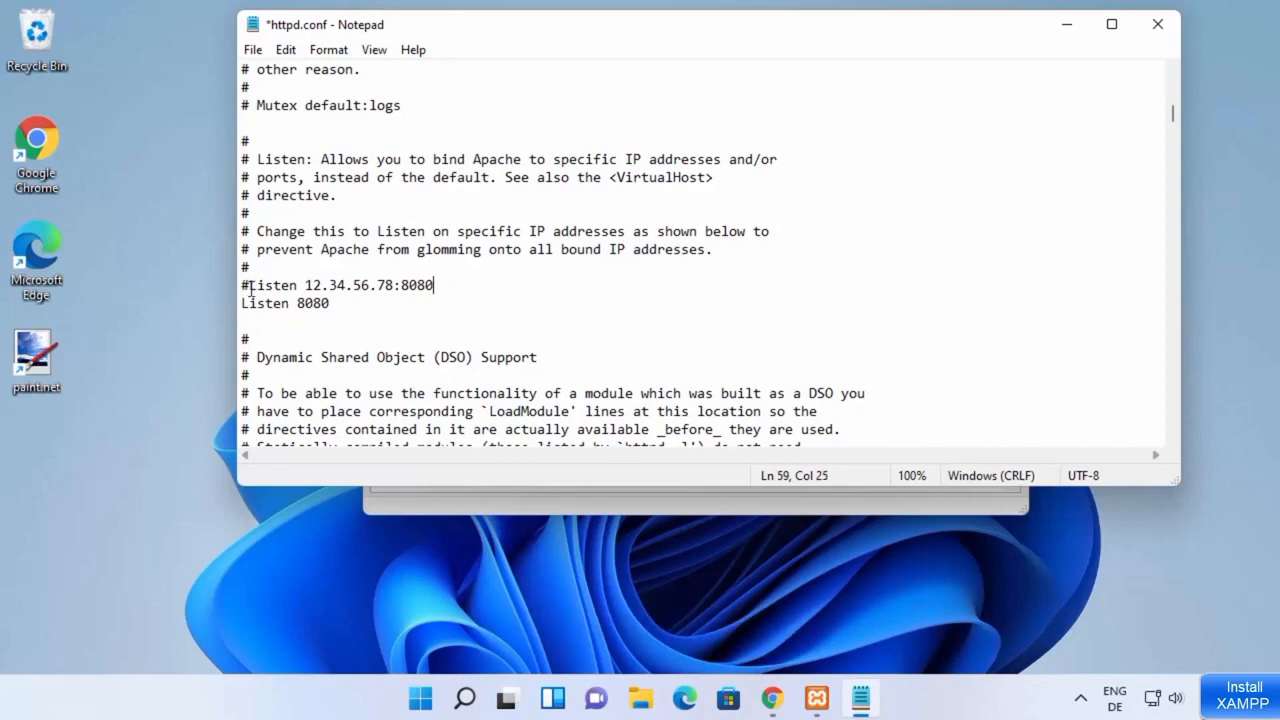
- Save and close httpd.conf, and start the Apache module again from the XAMPP Control Panel
drag(250, 287, 443, 287)
click(446, 287)
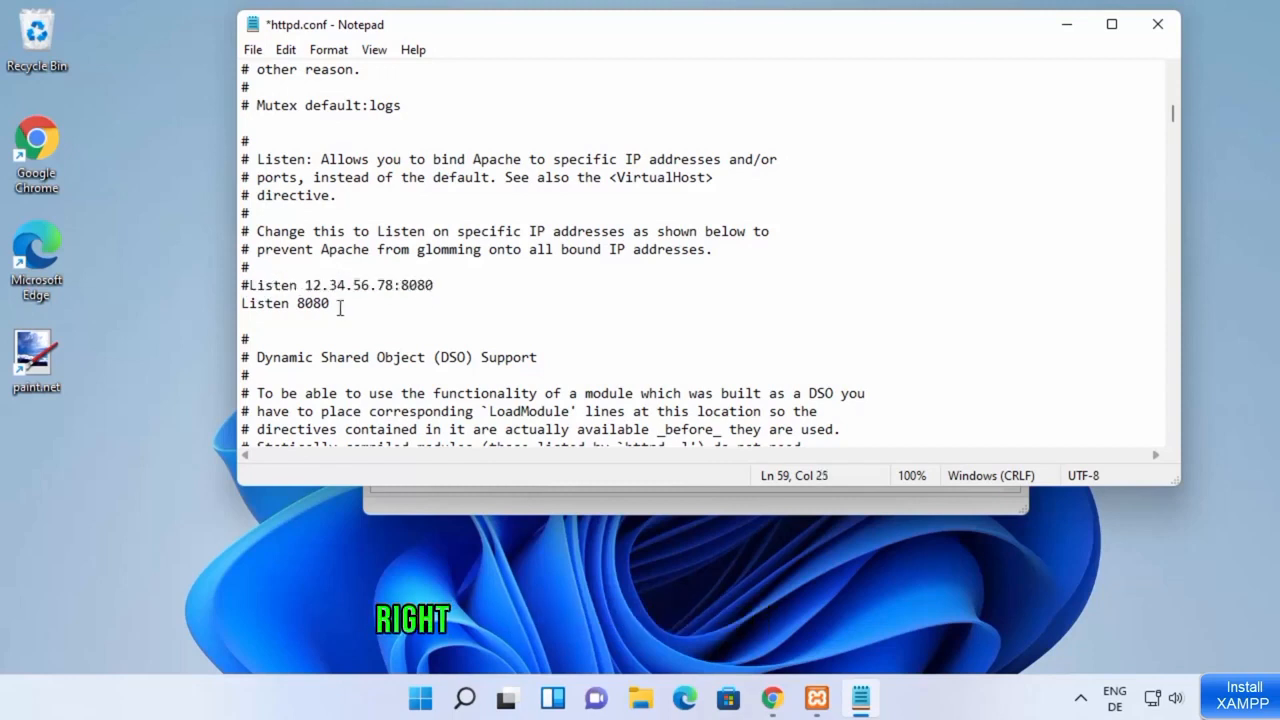
double_click(315, 305)
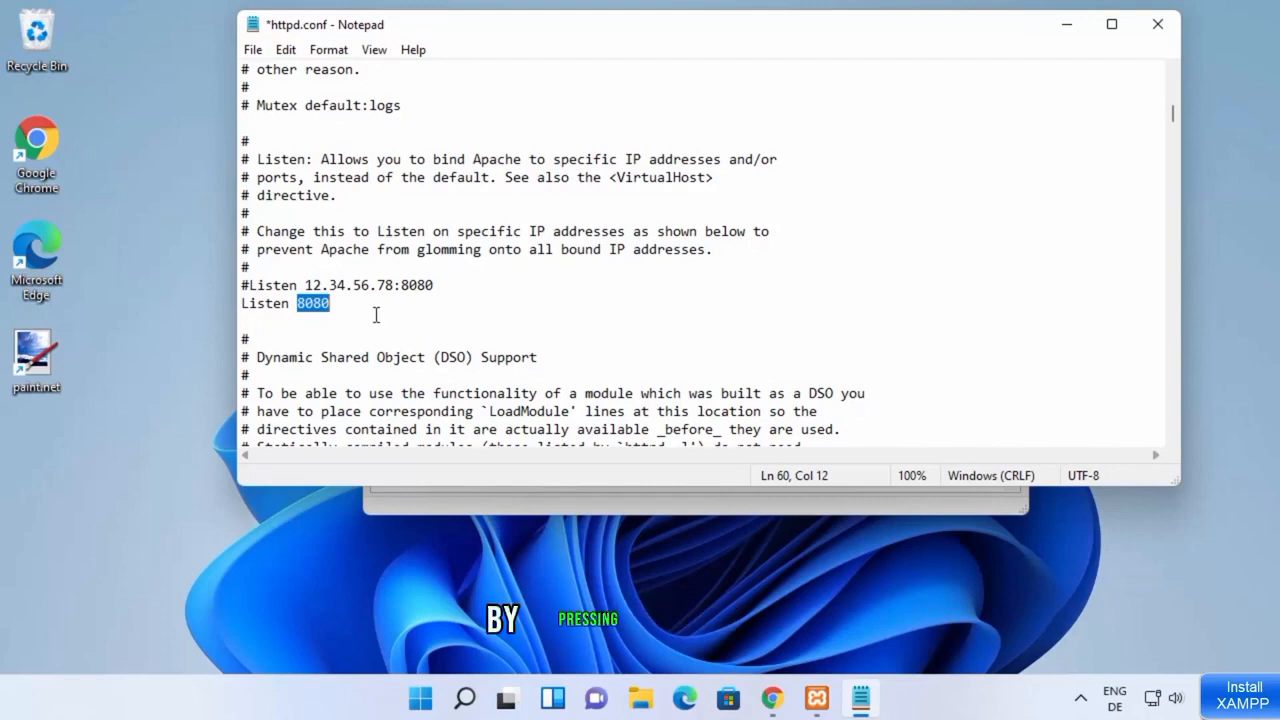
key(ctrl+s)
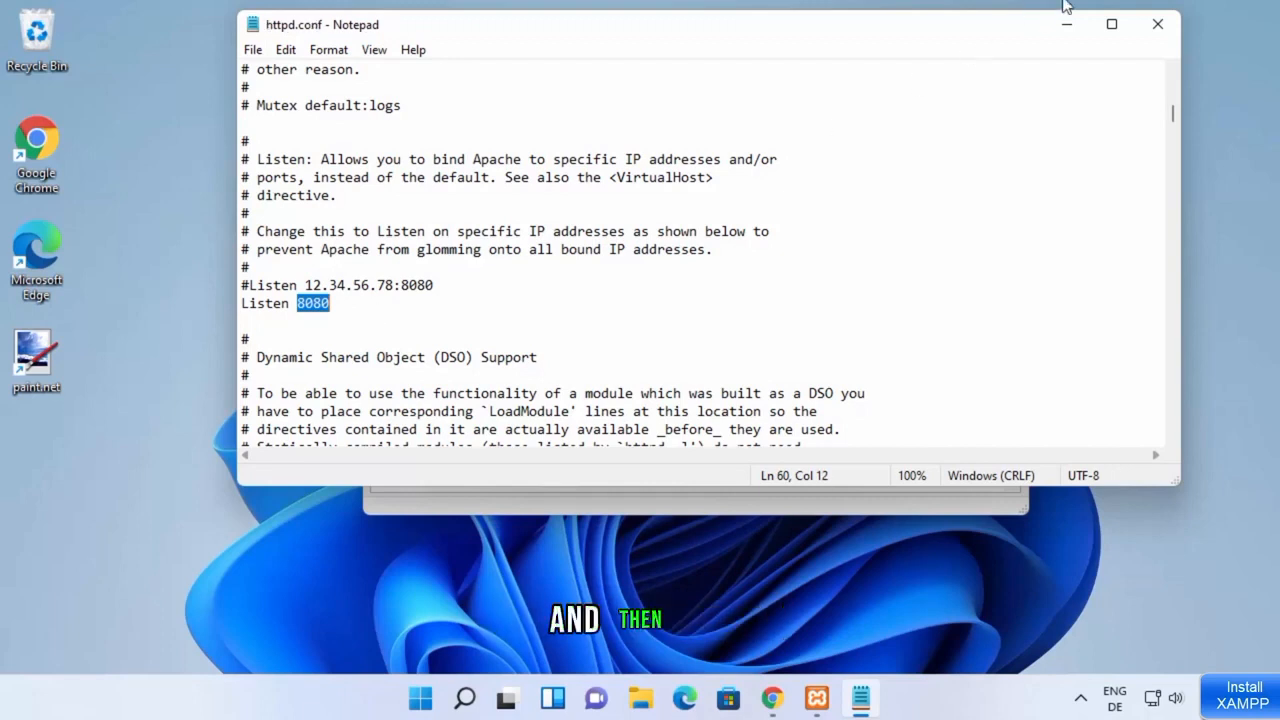
click(1158, 22)
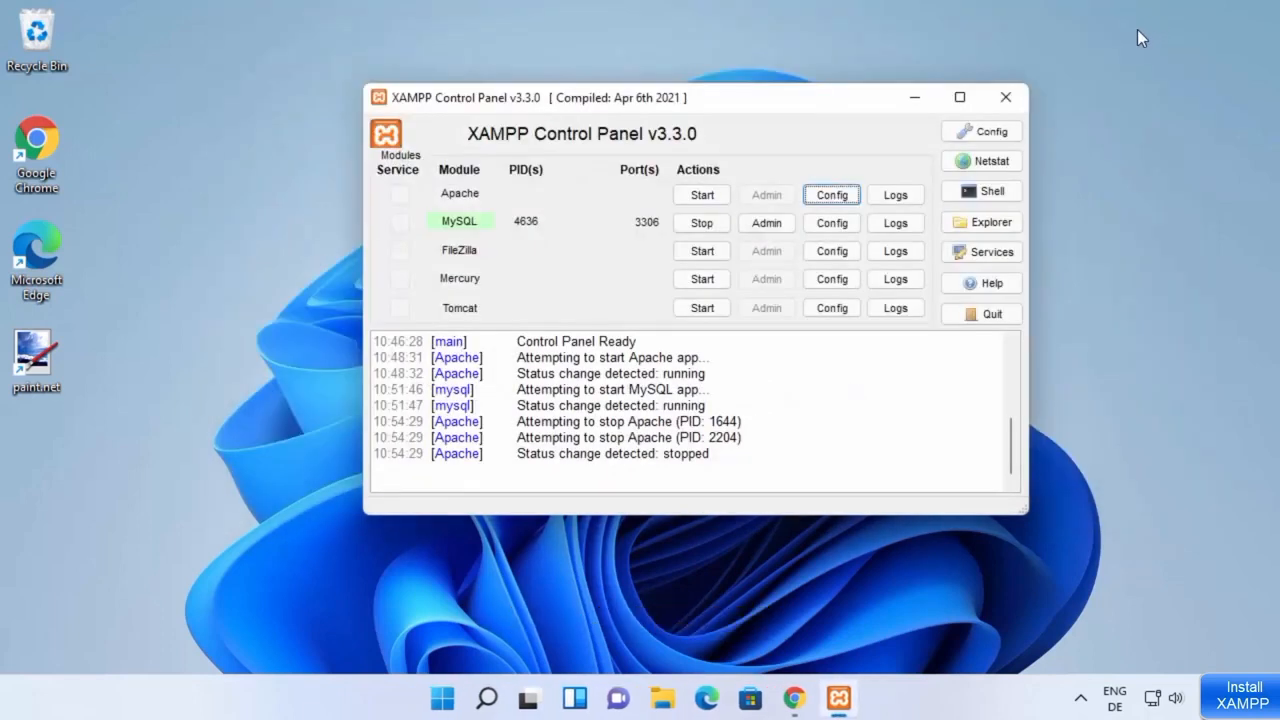
click(700, 195)
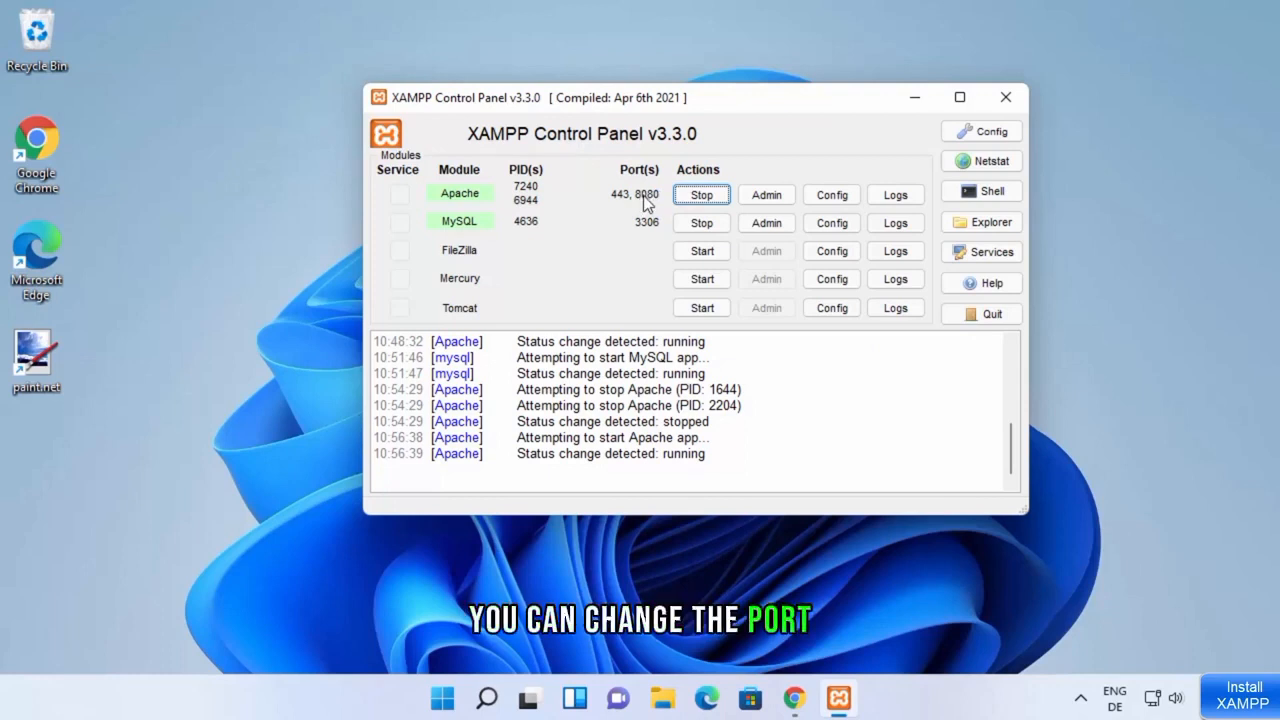
- Try to load localhost without a port number in a new Chrome tab
click(797, 704)
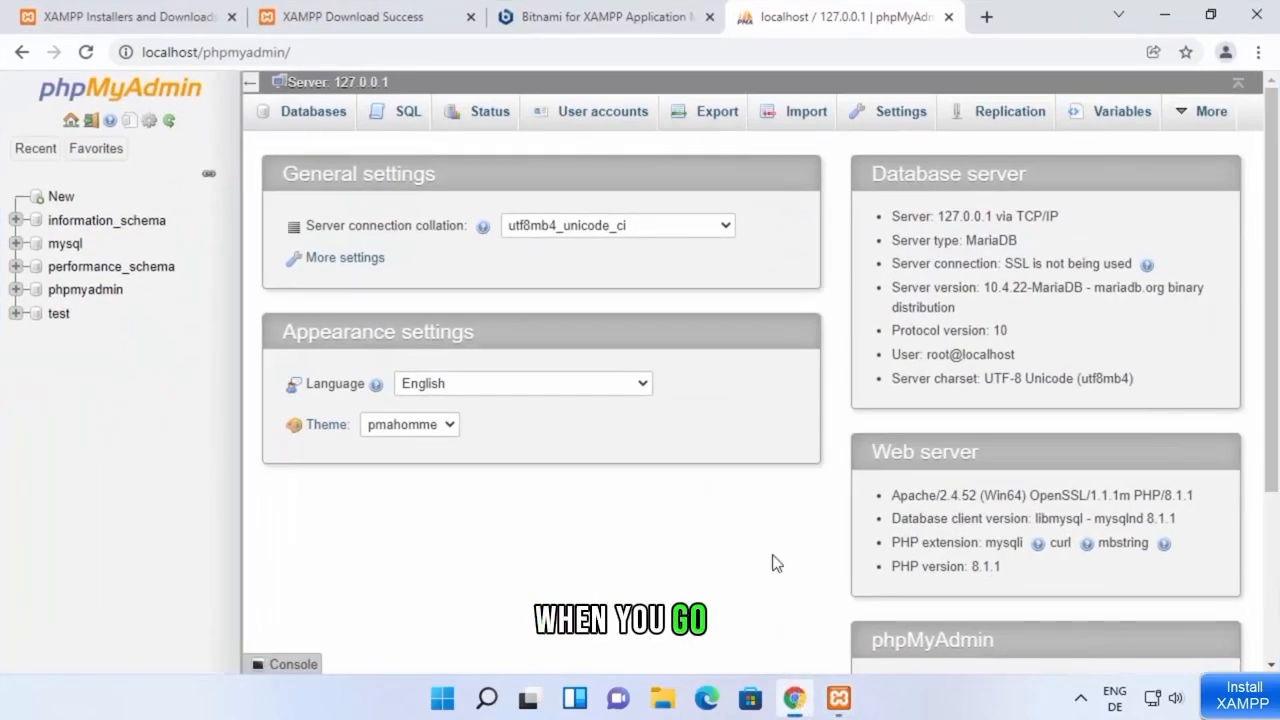
click(986, 17)
text(lo)
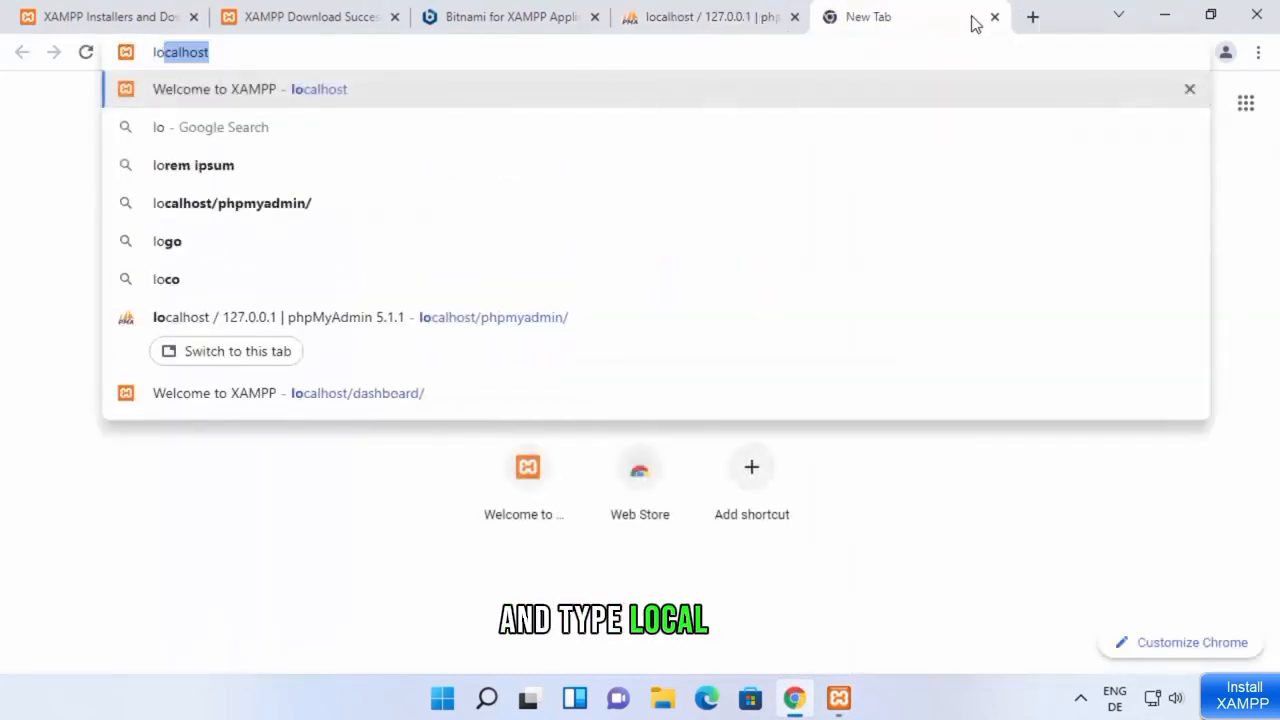
key(Return)
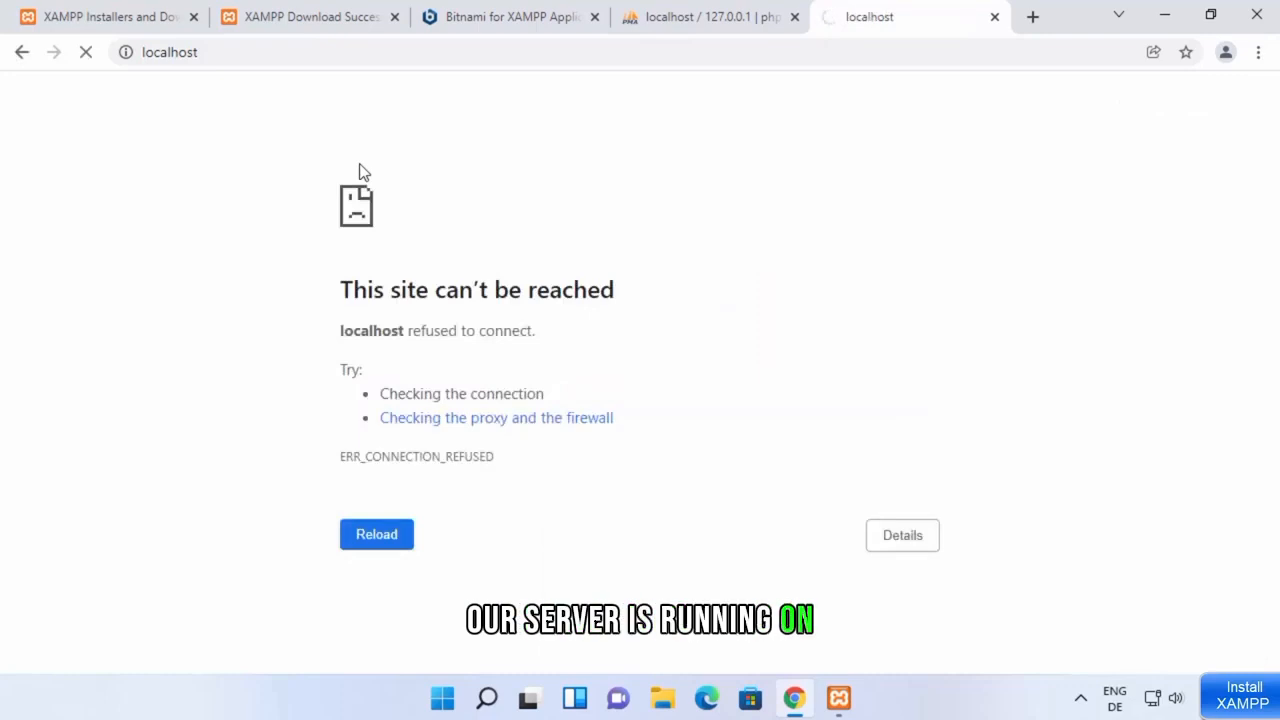
- Add port 8080 to the localhost address and load localhost:8080 in the same tab
click(339, 63)
click(339, 63)
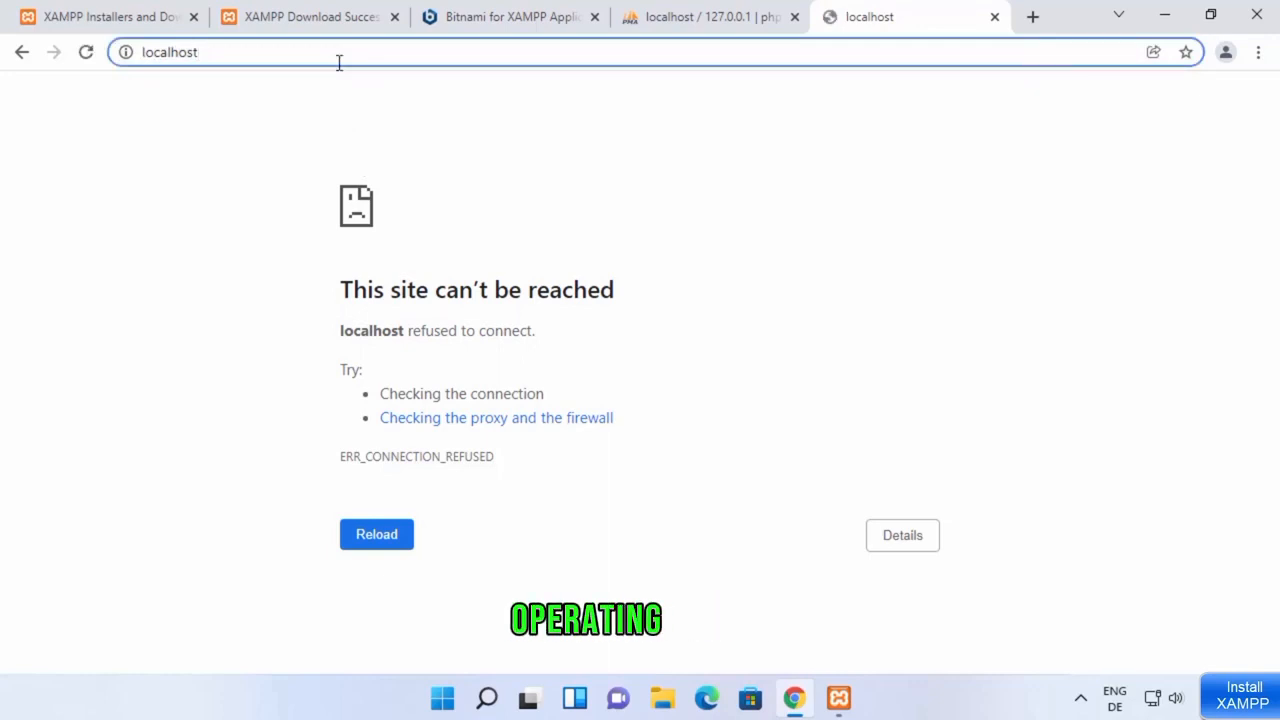
key(Return)
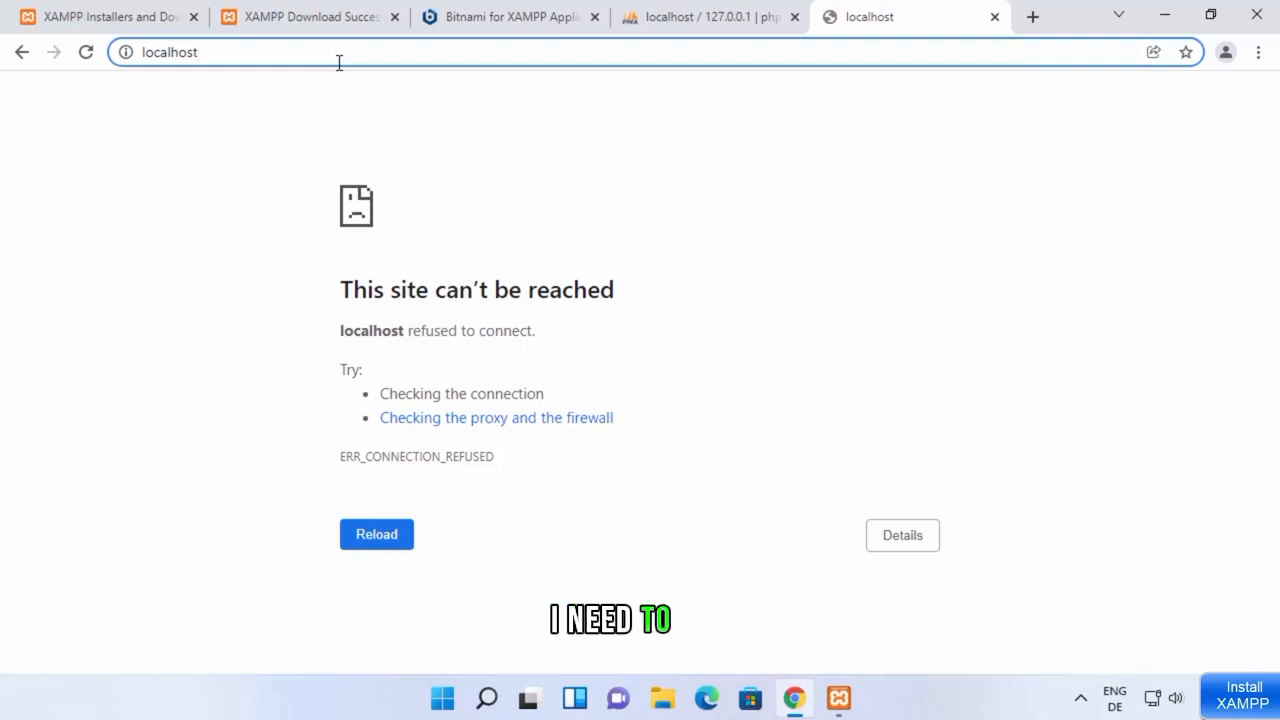
text(:)
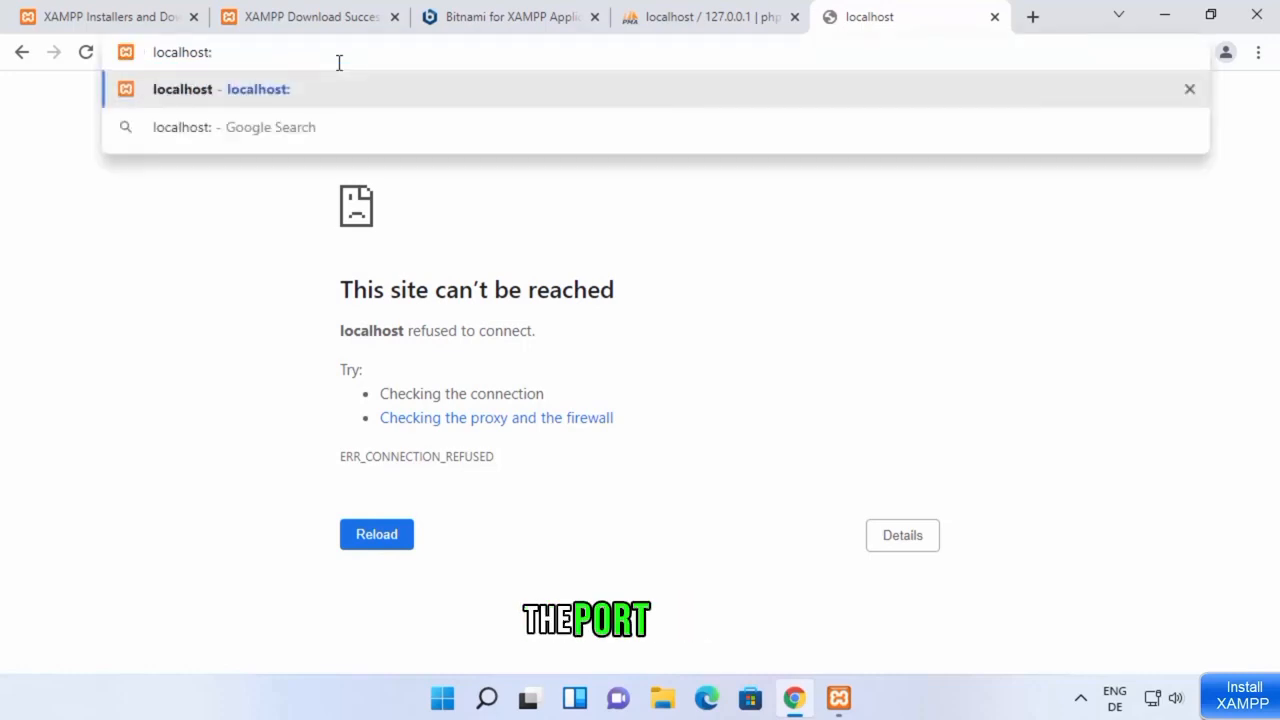
text(8)
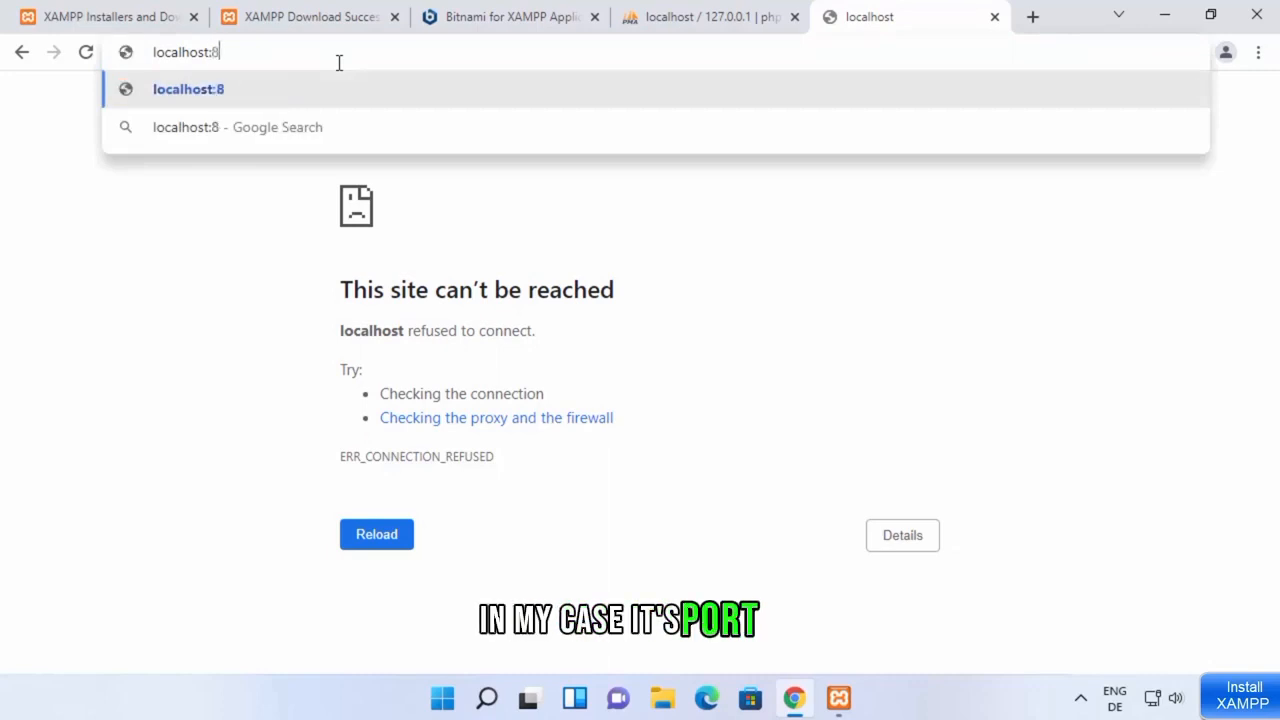
text(080)
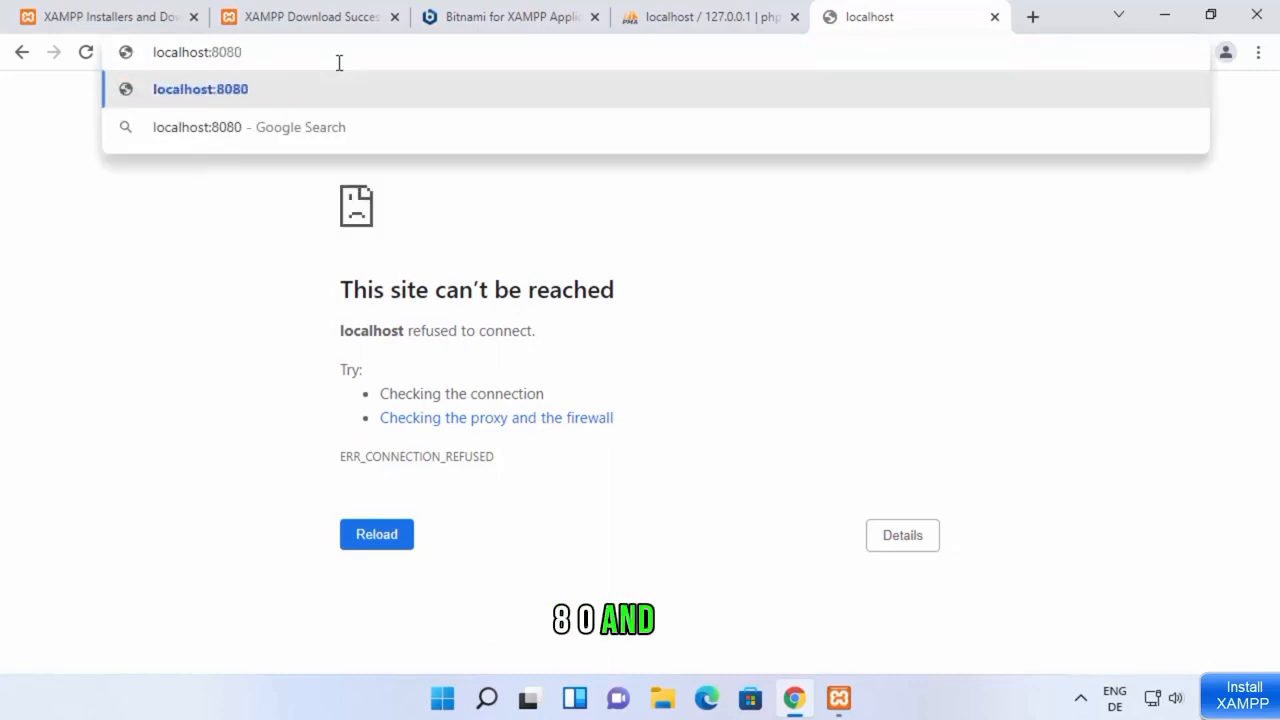
key(Return)
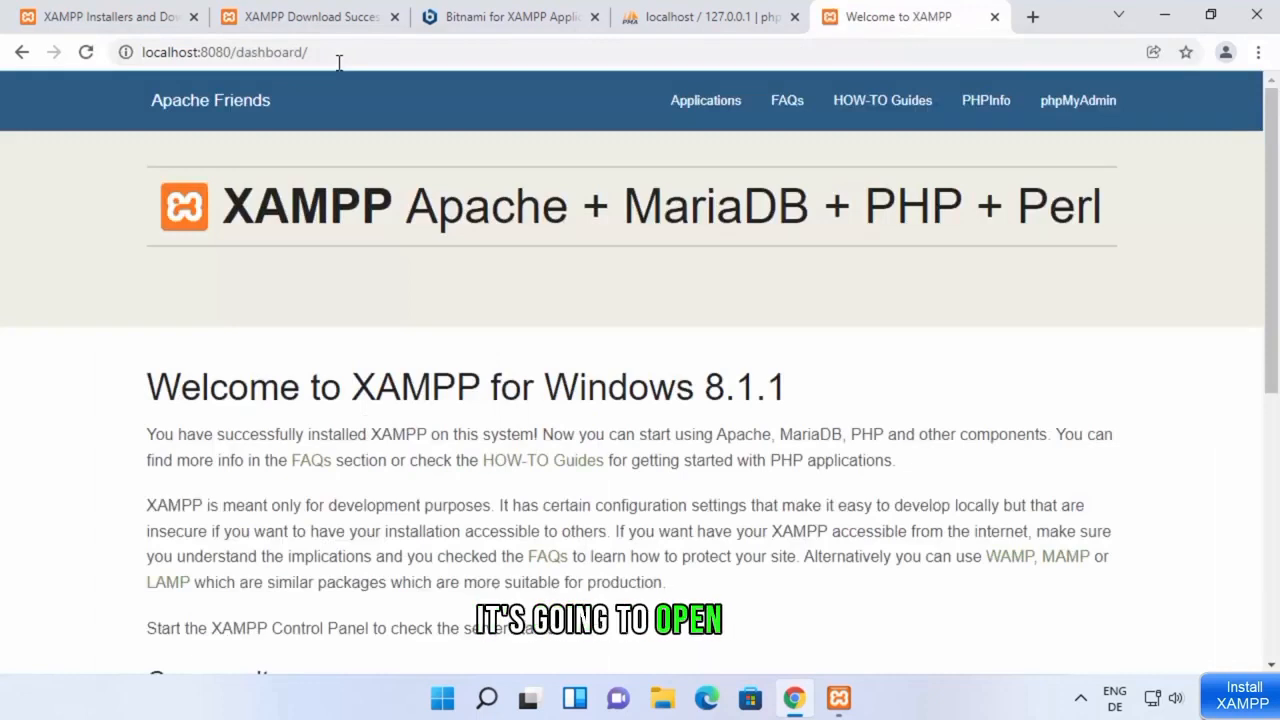
- Compare the port in the dashboard's web address with the Apache ports listed in the XAMPP Control Panel
click(222, 52)
double_click(222, 52)
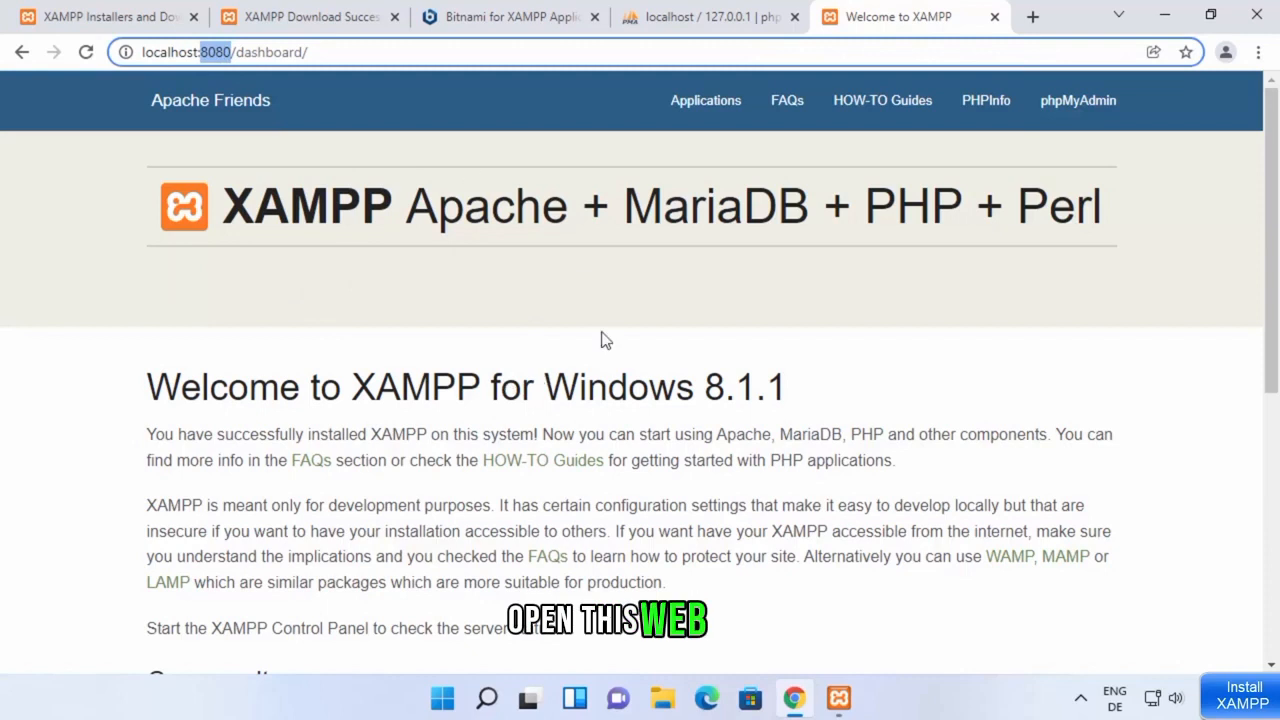
click(836, 697)
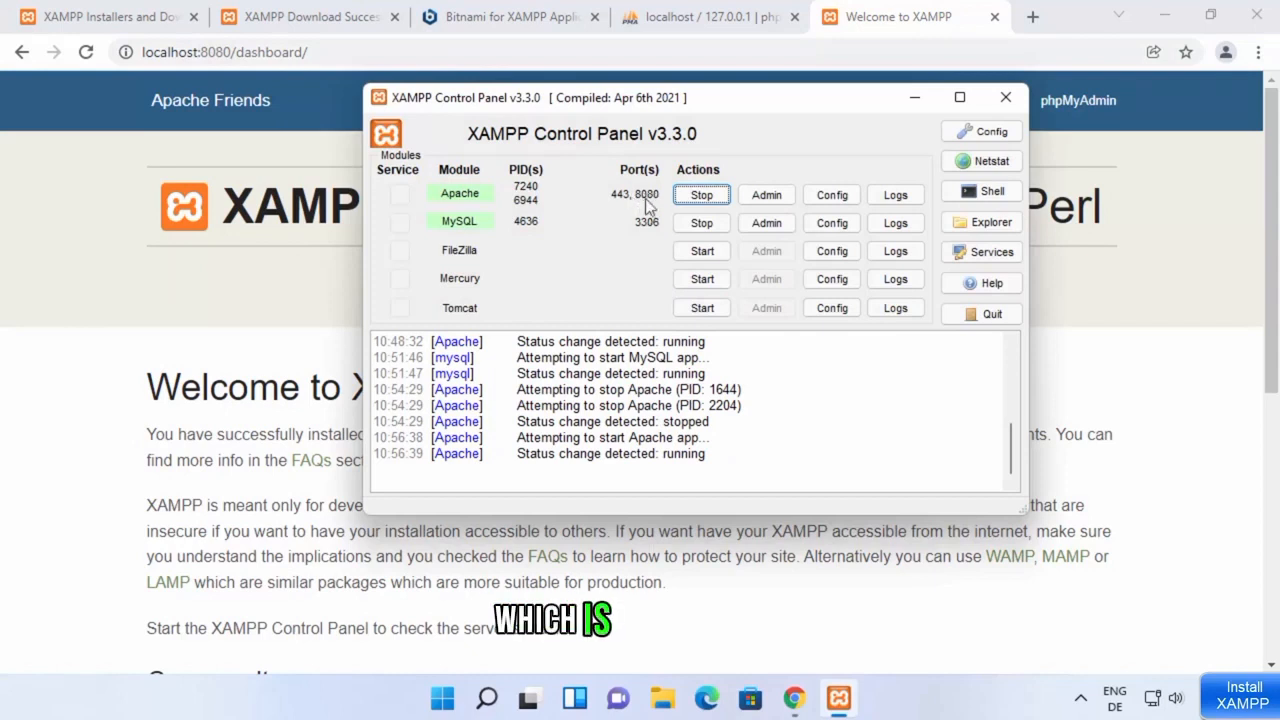
- Highlight the port number in the dashboard's web address, and try reloading the open phpMyAdmin page without a port number
click(217, 52)
double_click(217, 52)
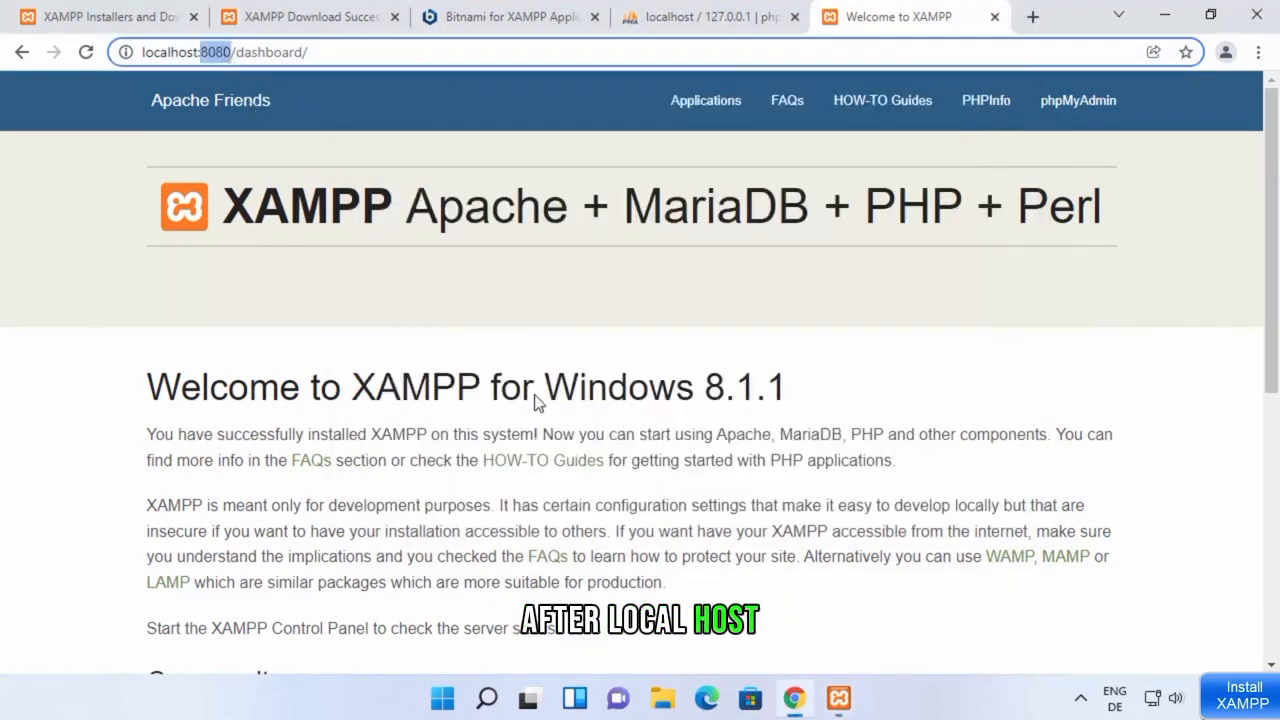
click(697, 17)
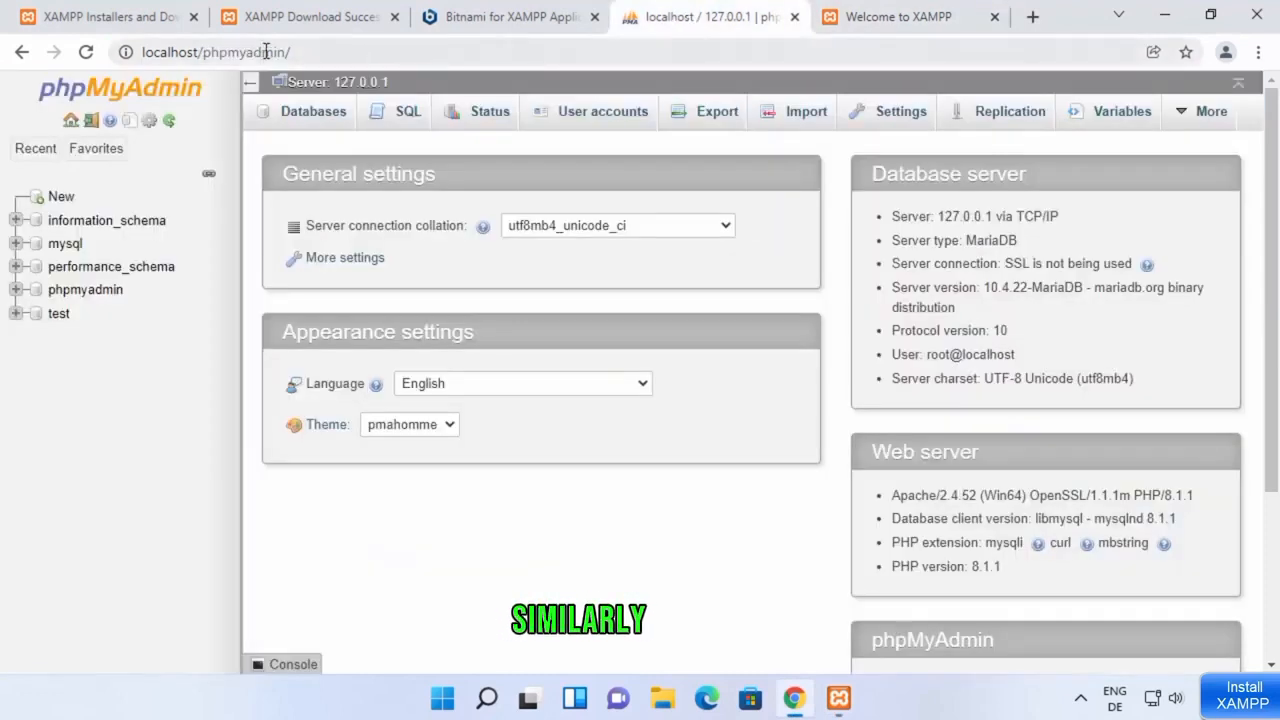
click(82, 54)
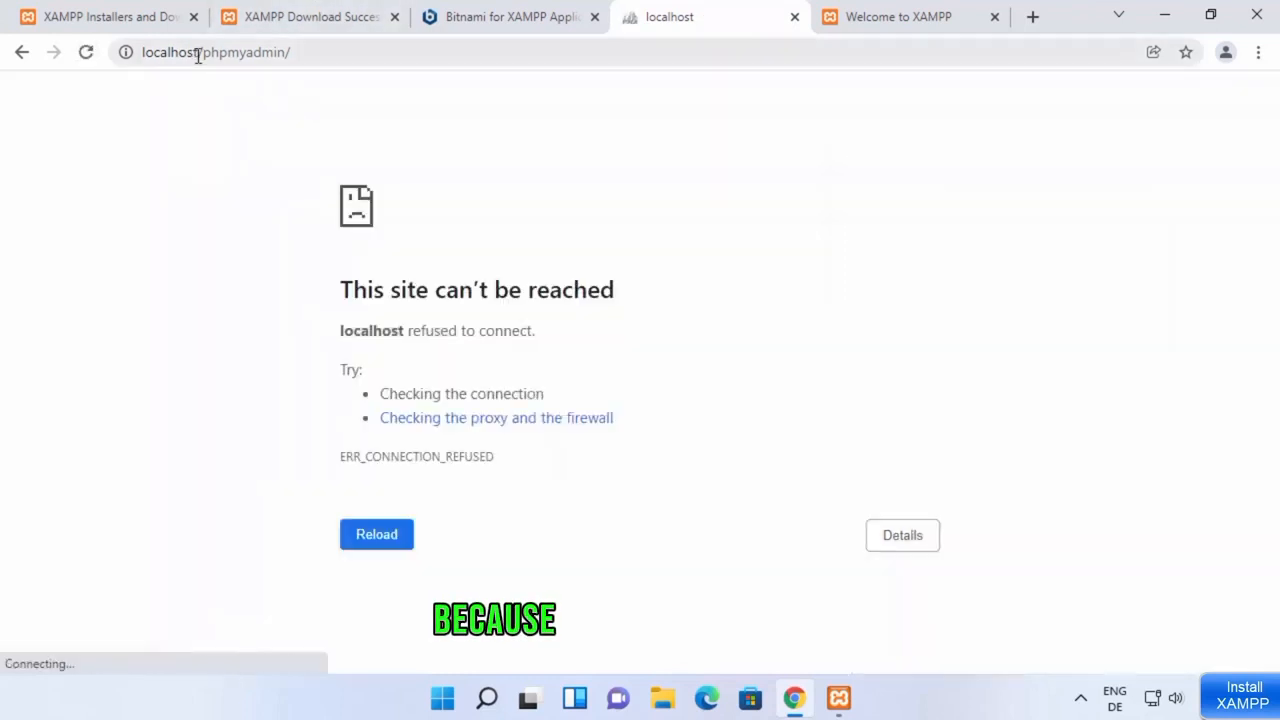
- Add port 8080 after localhost in the phpMyAdmin address and load localhost:8080/phpmyadmin/
click(199, 54)
click(200, 54)
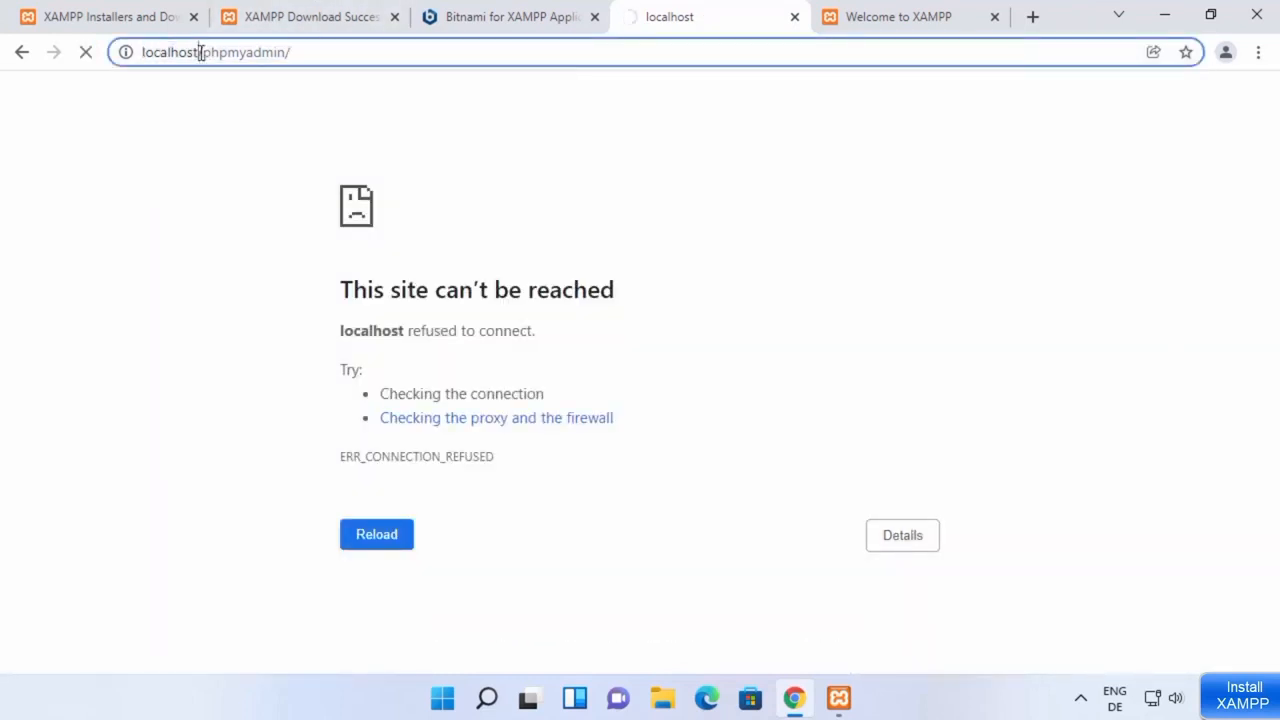
text(:8080)
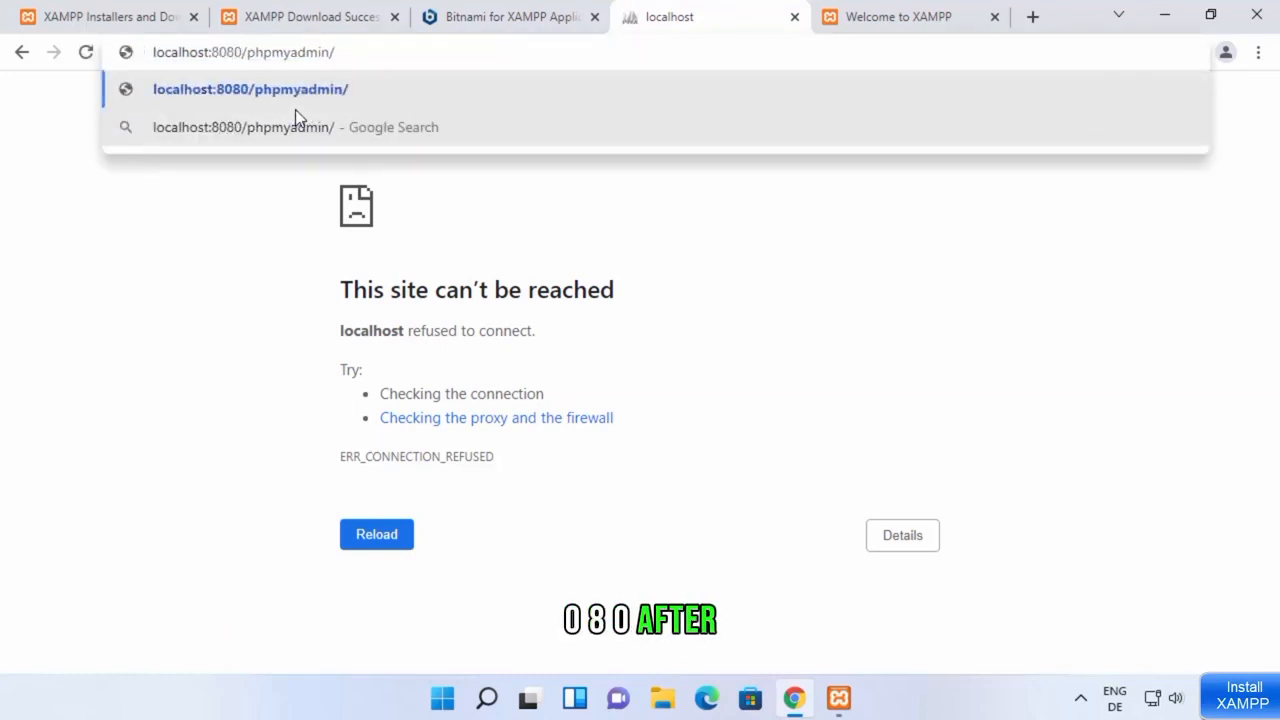
key(Return)
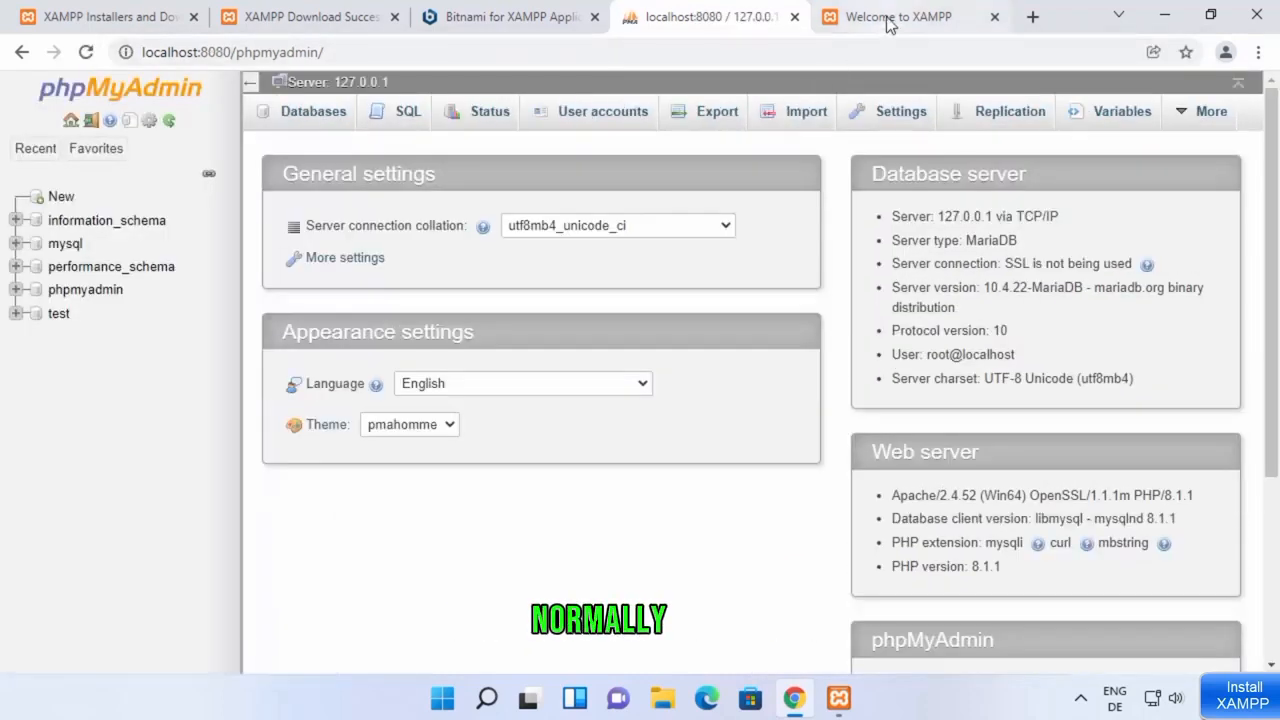
- Review the XAMPP dashboard and phpMyAdmin pages on port 8080, and bring the XAMPP Control Panel back up
click(887, 20)
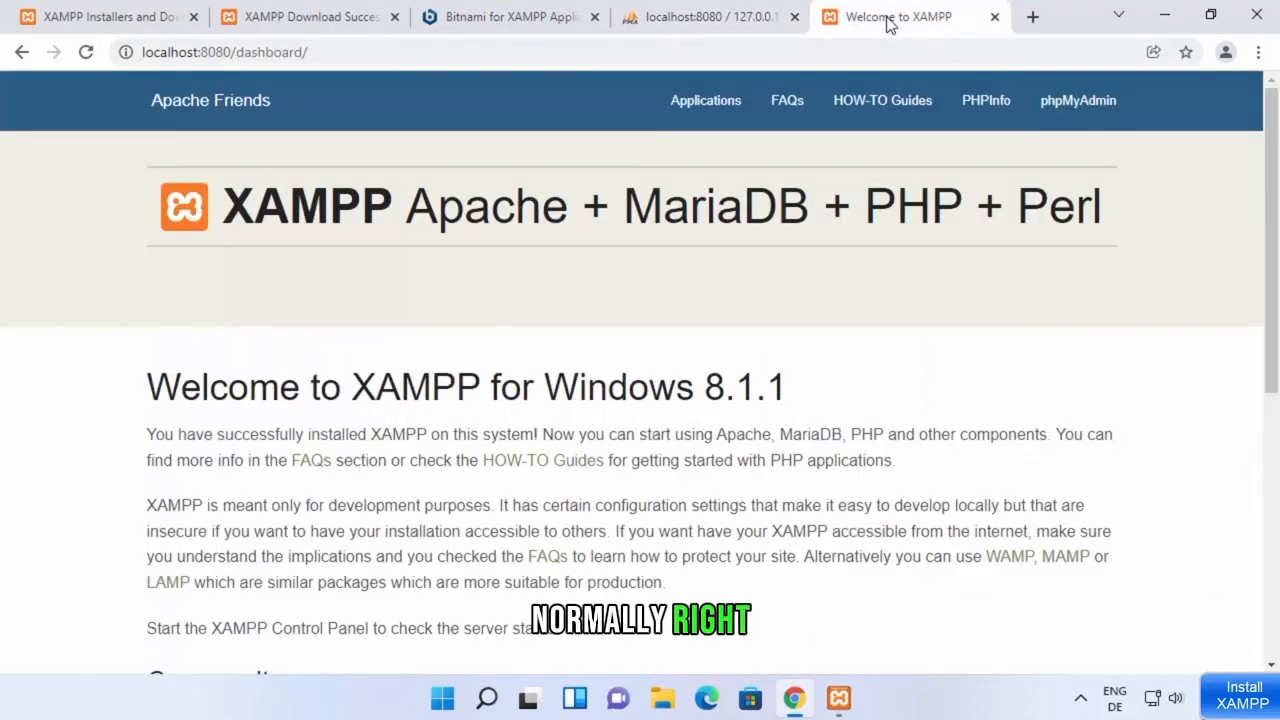
click(760, 28)
click(838, 697)
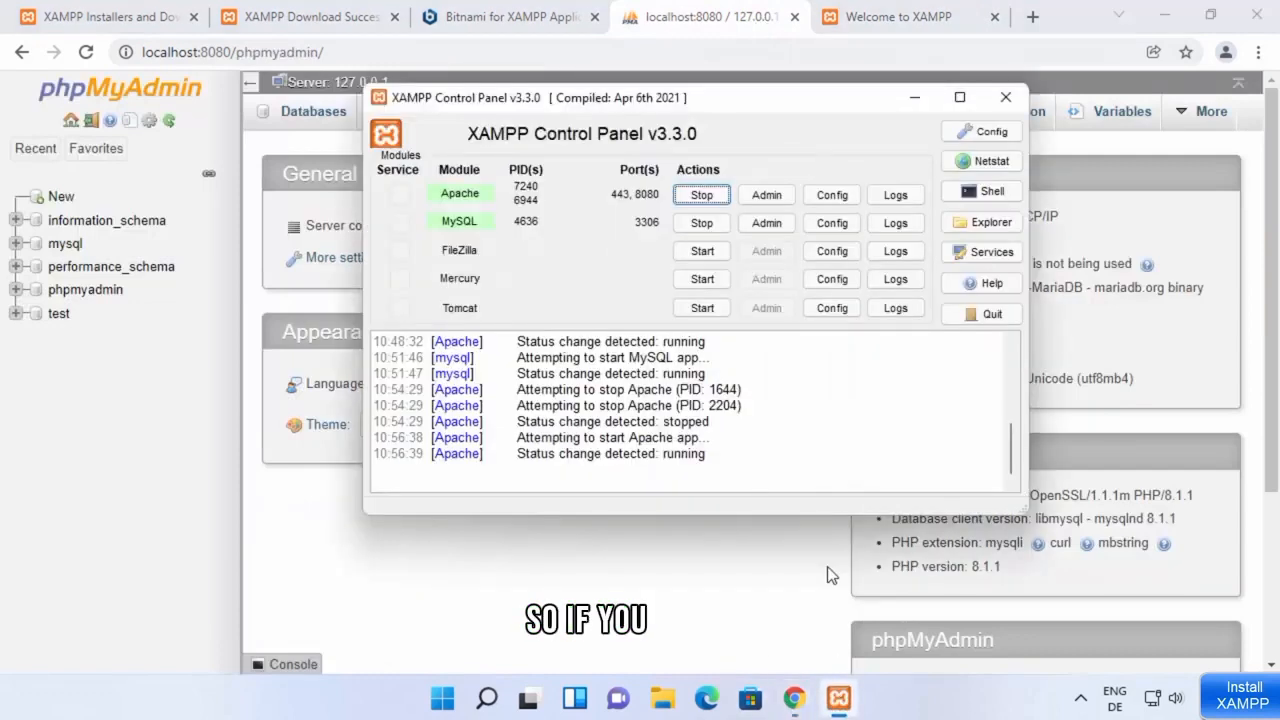